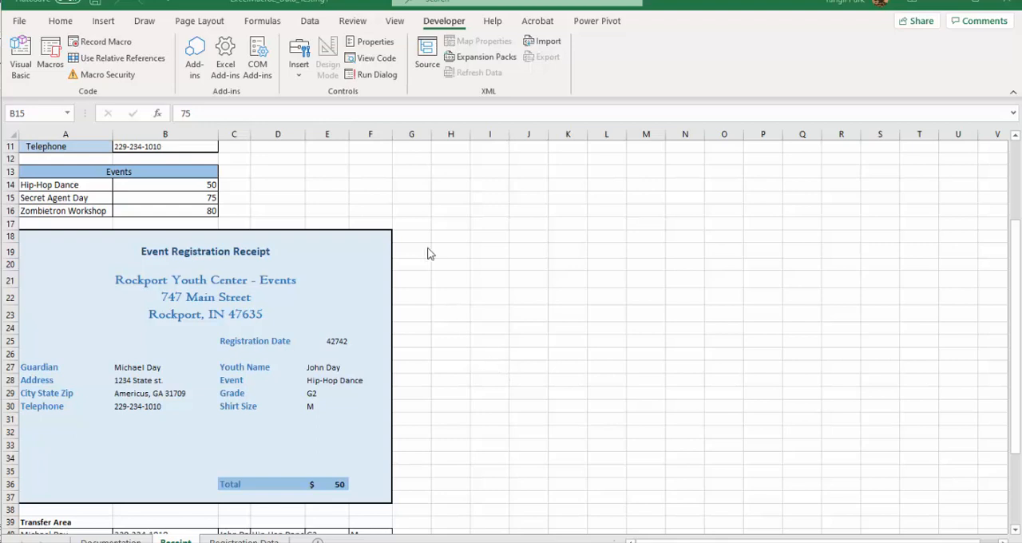
Step: Check in the ribbon customization options that the Developer tab is enabled, without changing anything
{"action": "left_click", "coordinate": [435, 24]}
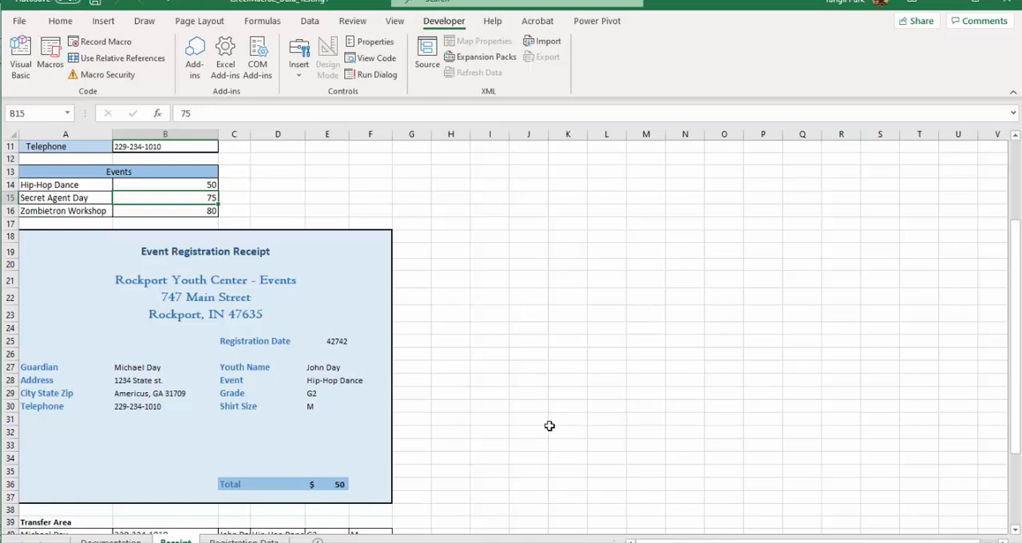
{"action": "left_click", "coordinate": [24, 22]}
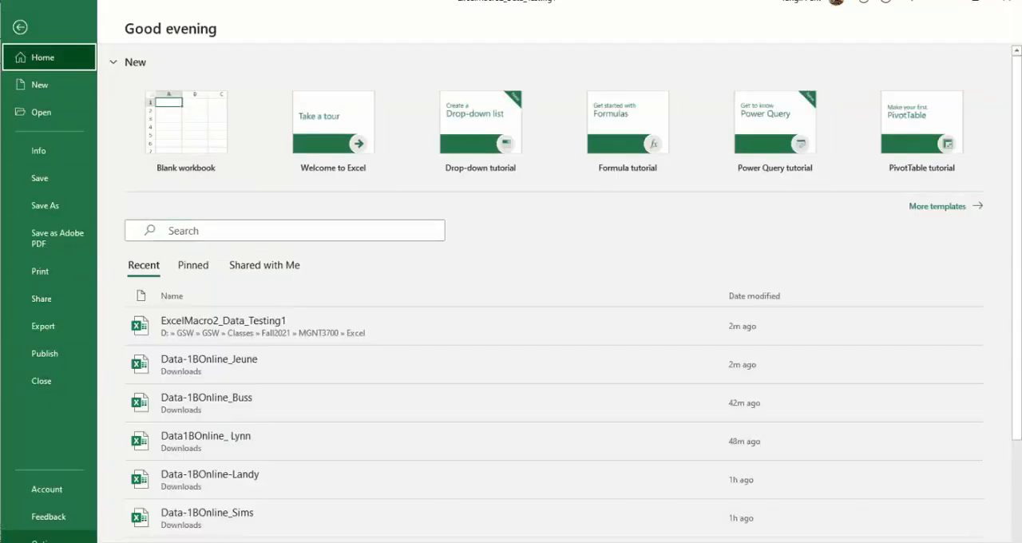
{"action": "left_click", "coordinate": [44, 541]}
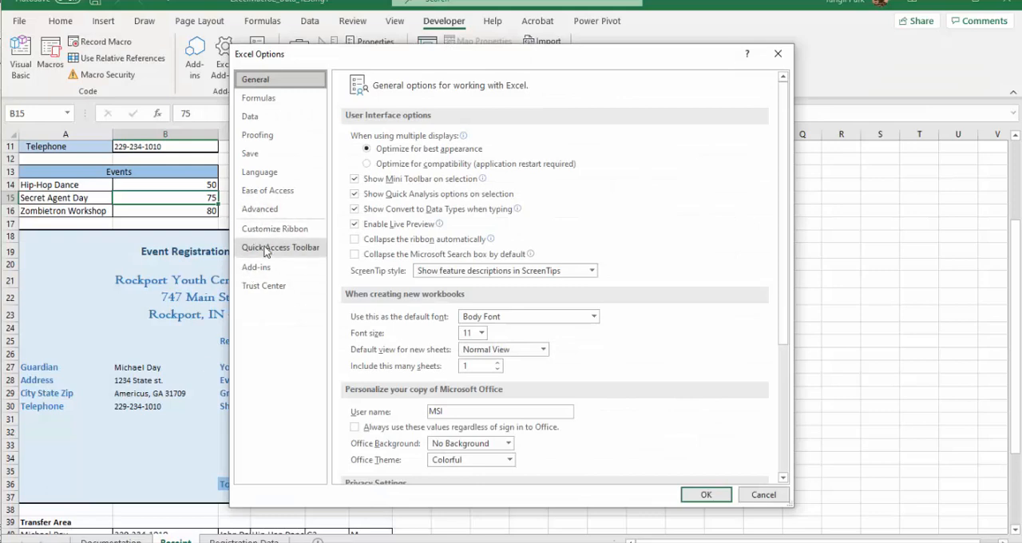
{"action": "left_click", "coordinate": [273, 230]}
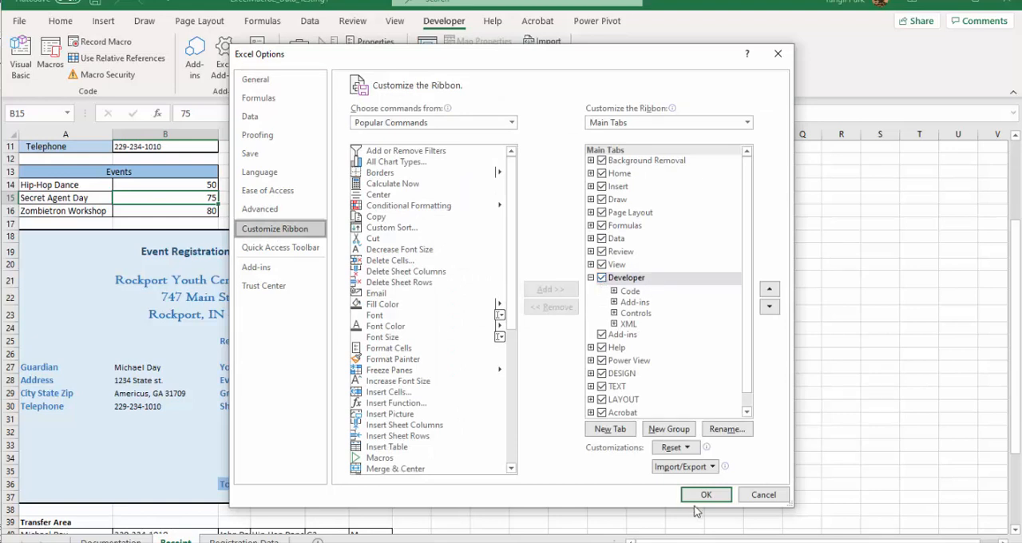
{"action": "left_click", "coordinate": [754, 496]}
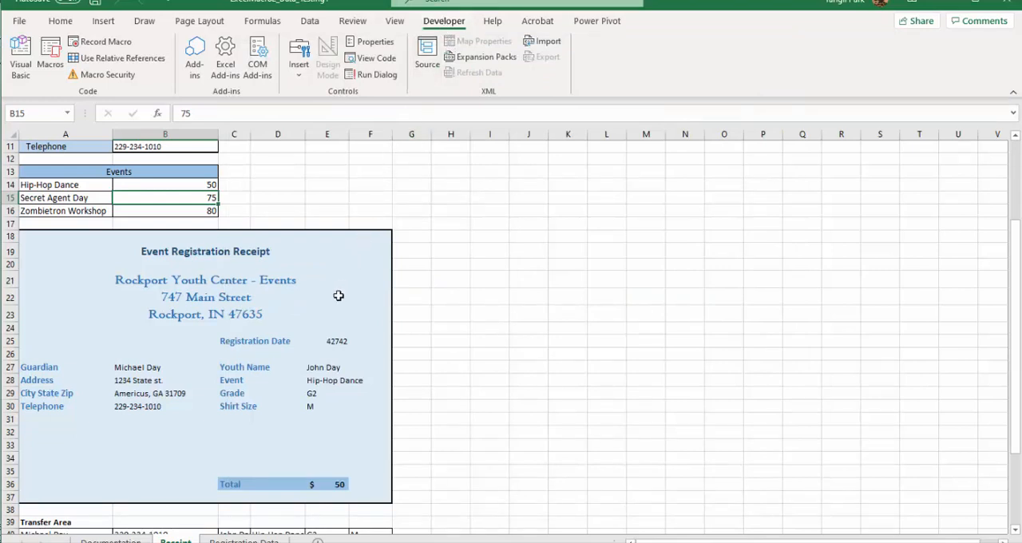
Step: Start recording a macro named PDFEvent with shortcut letter d, stored in This Workbook, described as "Creating a PDF file"
{"action": "left_click", "coordinate": [106, 44]}
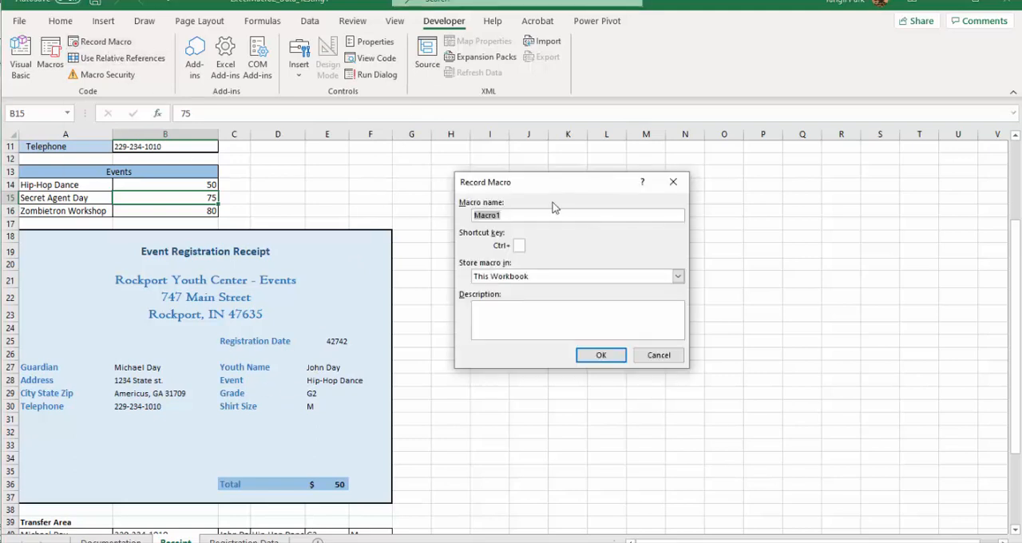
{"action": "left_click", "coordinate": [535, 213]}
{"action": "left_click_drag", "start_coordinate": [533, 214], "coordinate": [440, 211]}
{"action": "type", "text": "PDFEvent"}
{"action": "left_click", "coordinate": [519, 246]}
{"action": "left_click", "coordinate": [517, 330]}
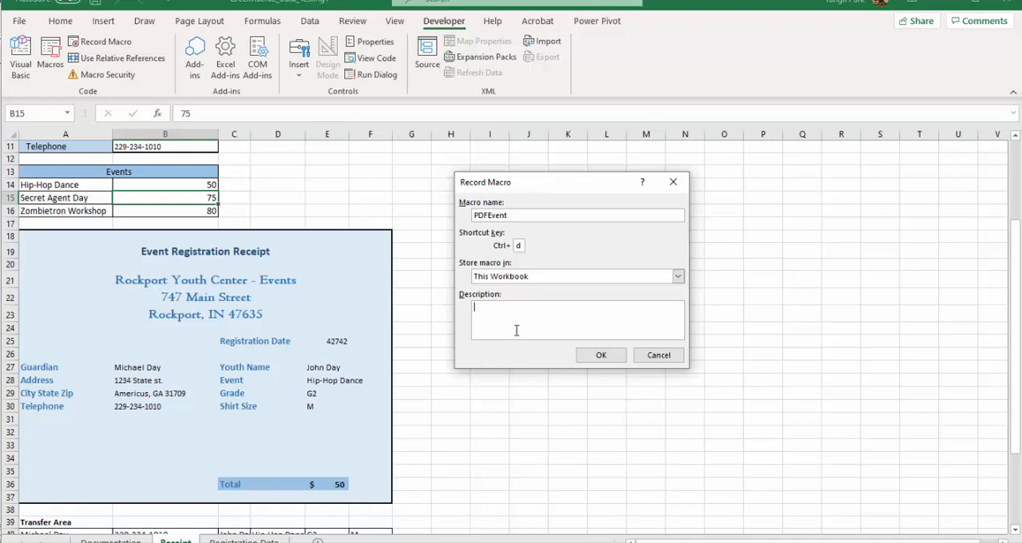
{"action": "type", "text": "Creating a PDF file"}
{"action": "left_click", "coordinate": [605, 355]}
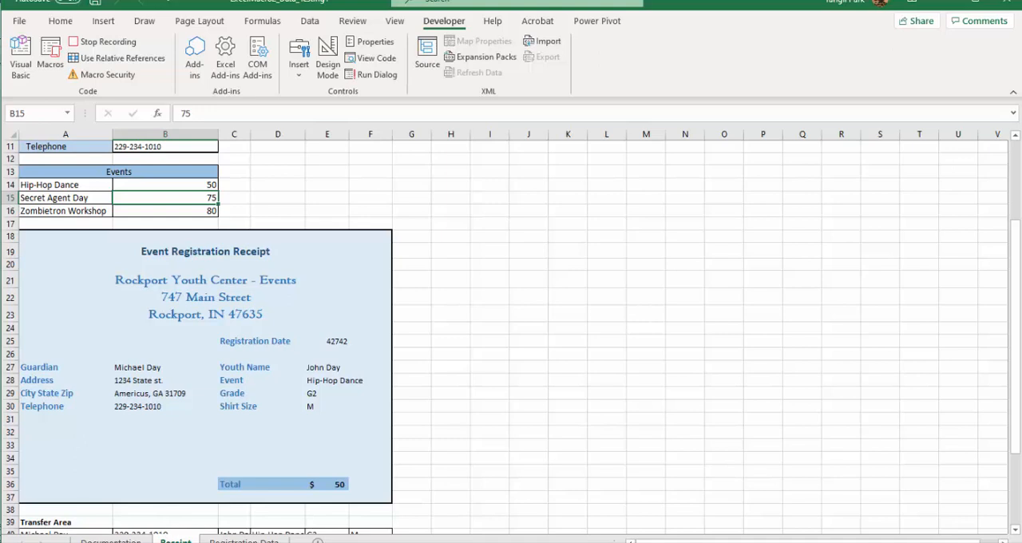
Step: Set the Event Registration Receipt block, A18:F37, as the print area
{"action": "left_click_drag", "start_coordinate": [57, 236], "coordinate": [297, 494]}
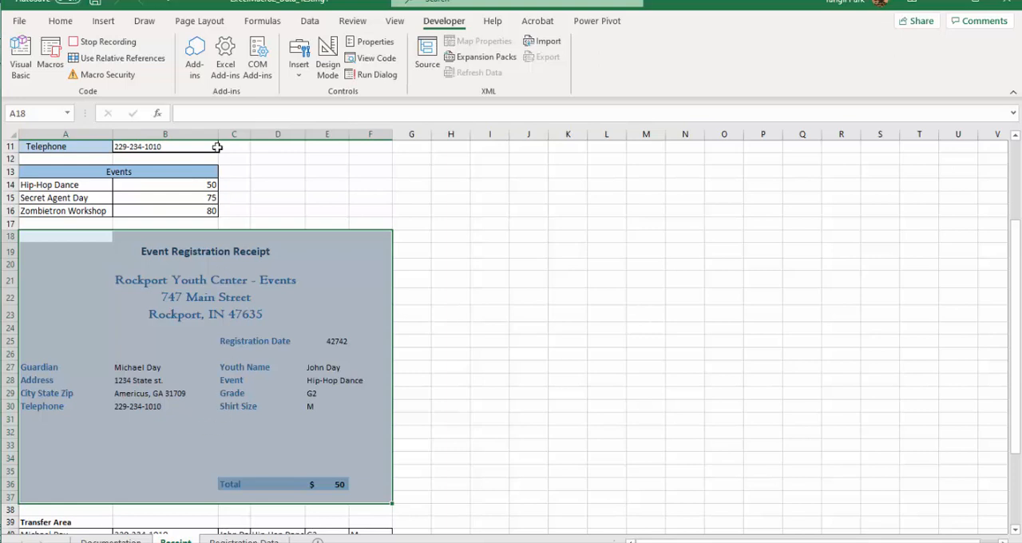
{"action": "left_click", "coordinate": [205, 22]}
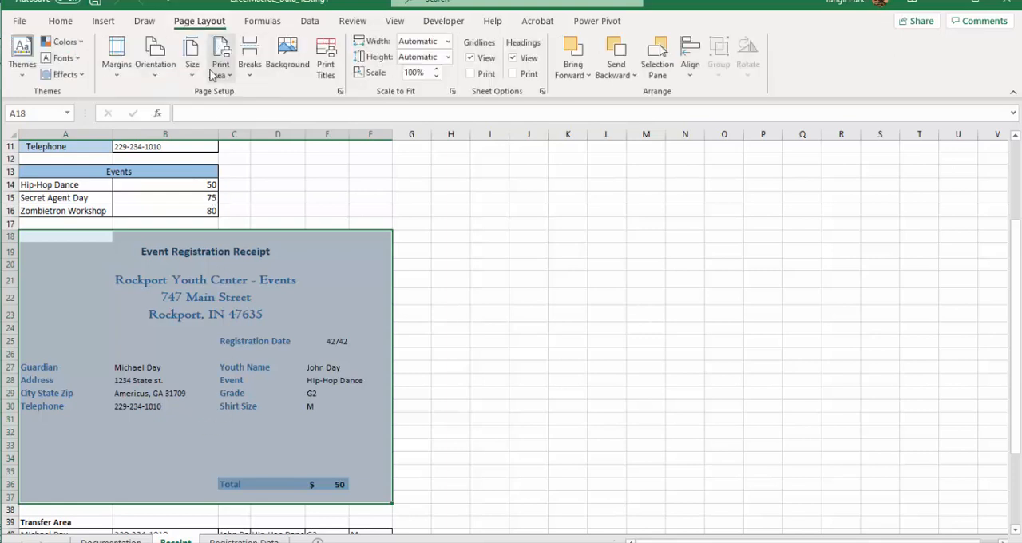
{"action": "left_click", "coordinate": [218, 70]}
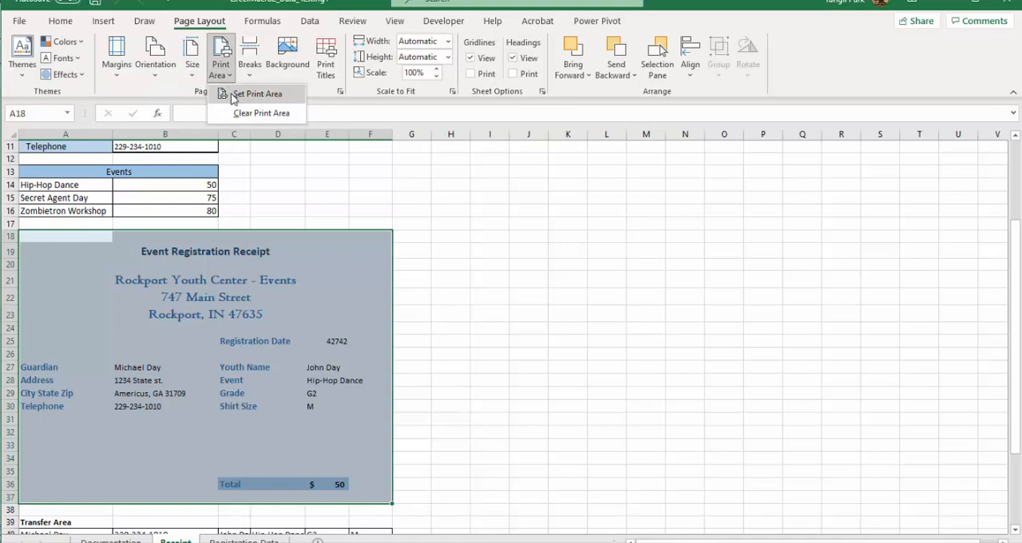
{"action": "left_click", "coordinate": [237, 96]}
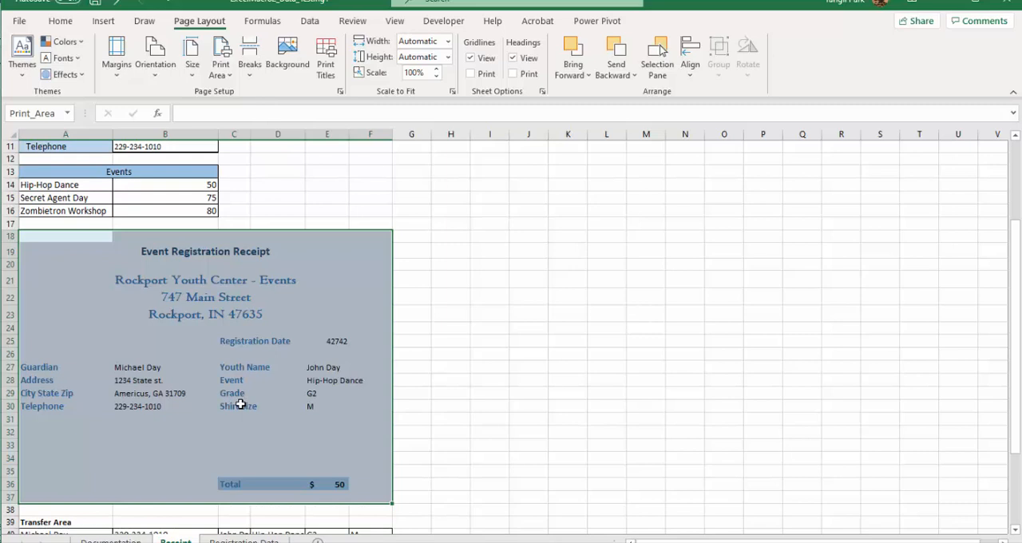
Step: Center the printed receipt horizontally on the page
{"action": "left_click", "coordinate": [341, 93]}
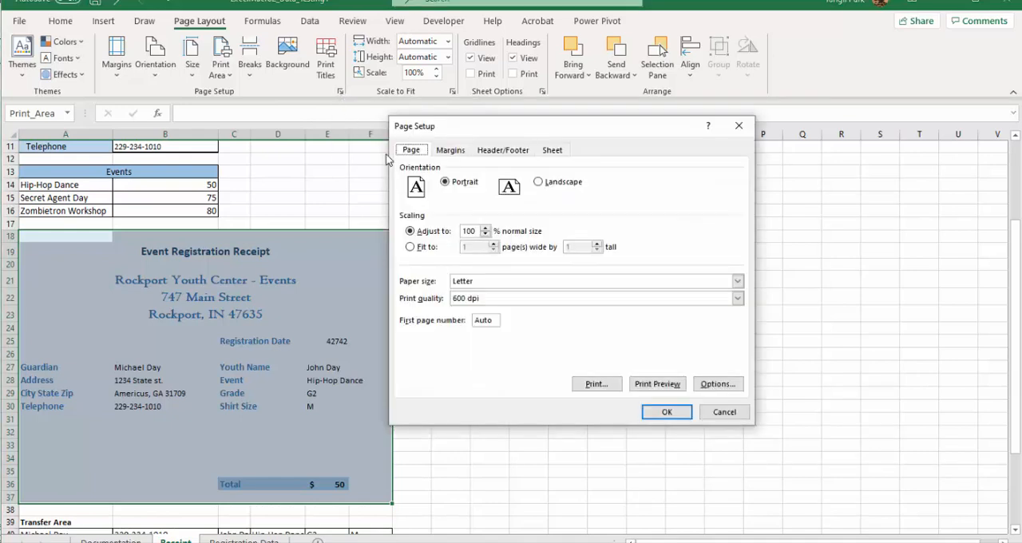
{"action": "left_click", "coordinate": [450, 151]}
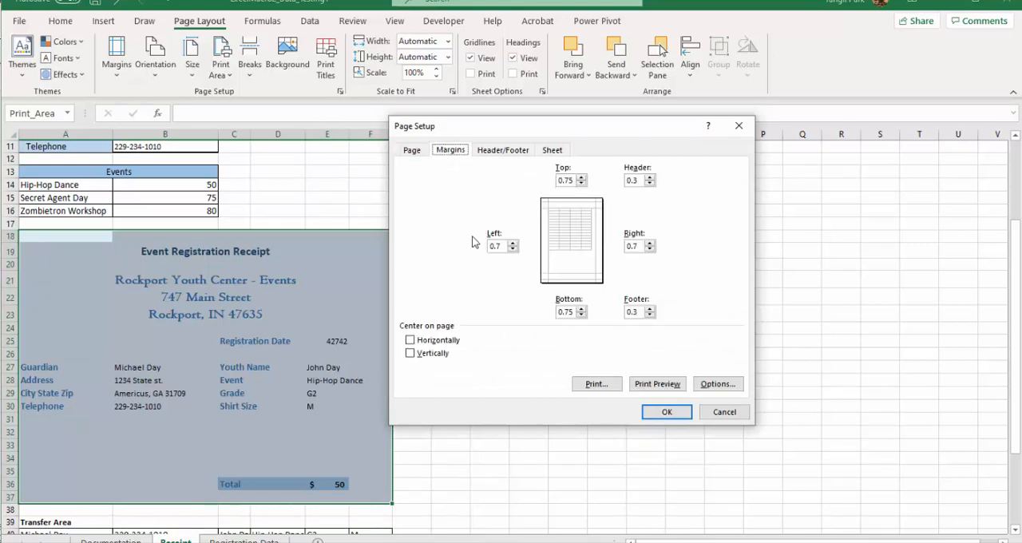
{"action": "left_click", "coordinate": [445, 341]}
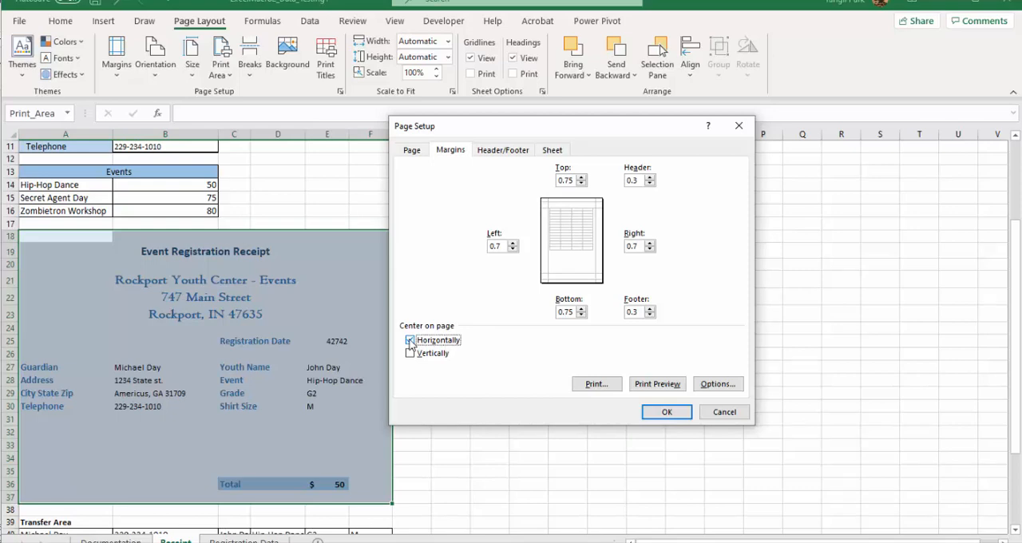
{"action": "left_click", "coordinate": [668, 413]}
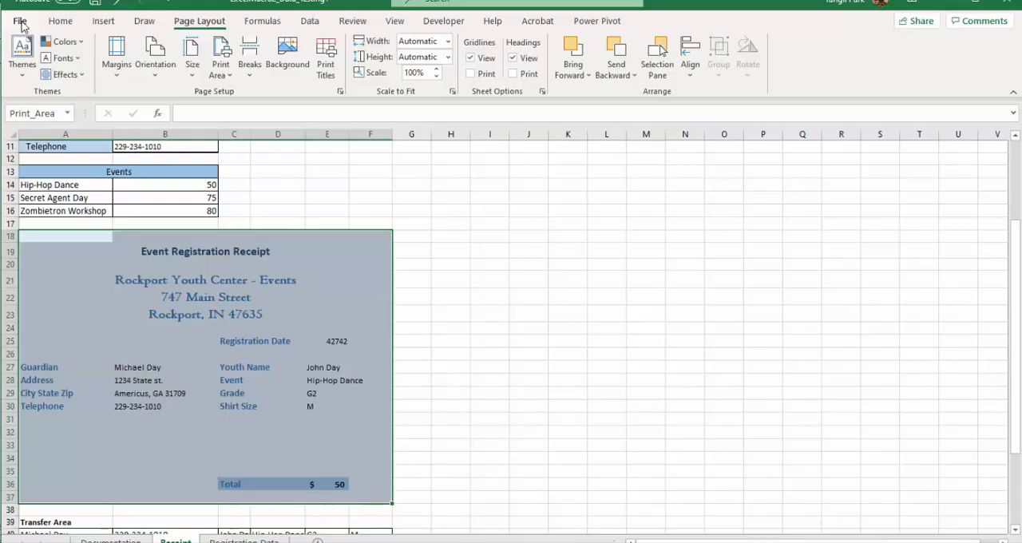
Step: Export the receipt as a PDF/XPS document of type PDF named Event Receipt6 in the Excel folder
{"action": "left_click", "coordinate": [23, 24]}
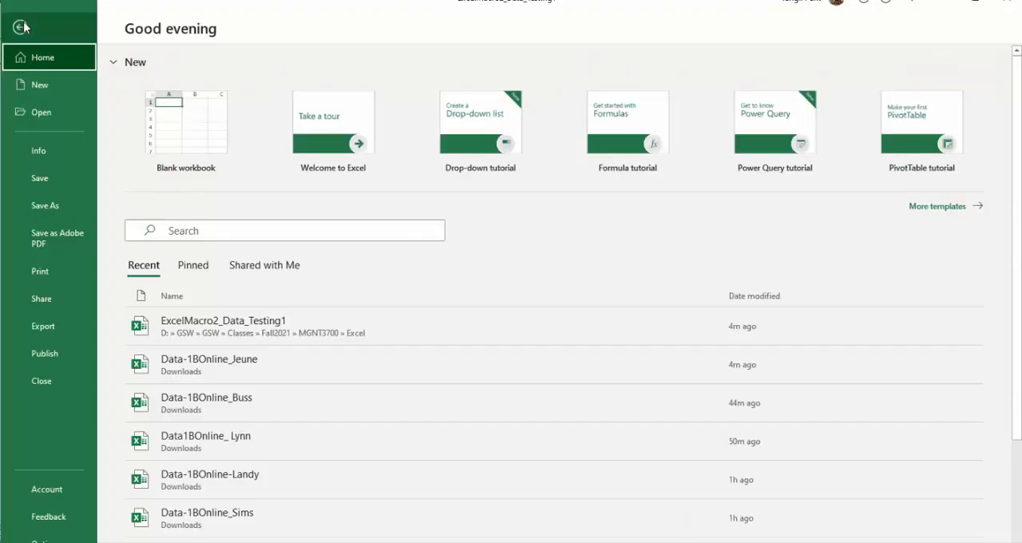
{"action": "left_click", "coordinate": [44, 327]}
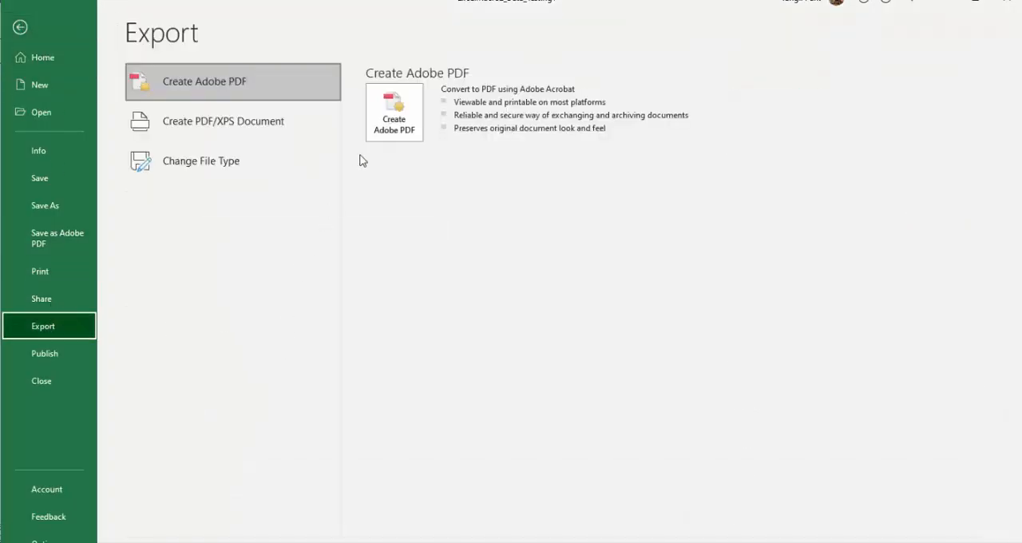
{"action": "left_click", "coordinate": [224, 126]}
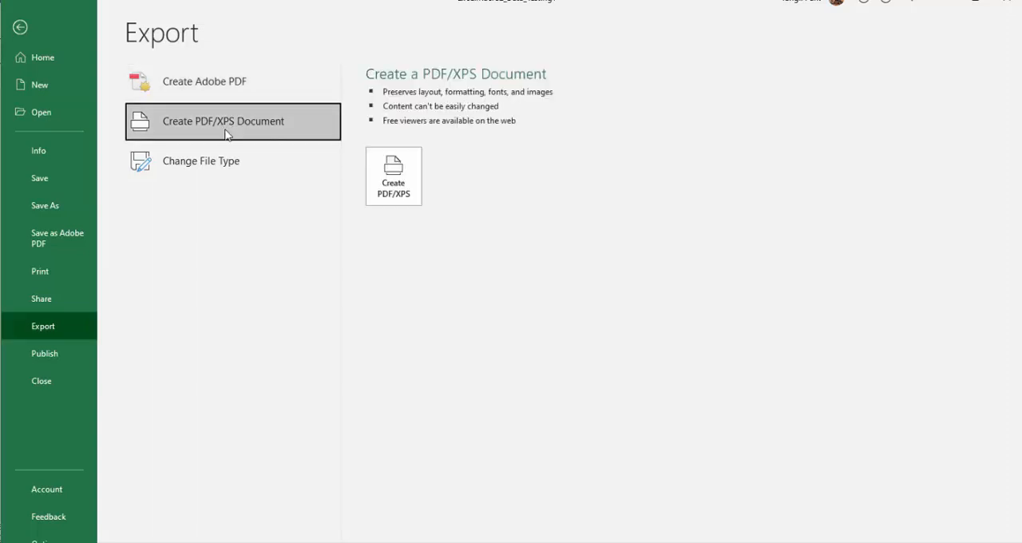
{"action": "left_click", "coordinate": [393, 174]}
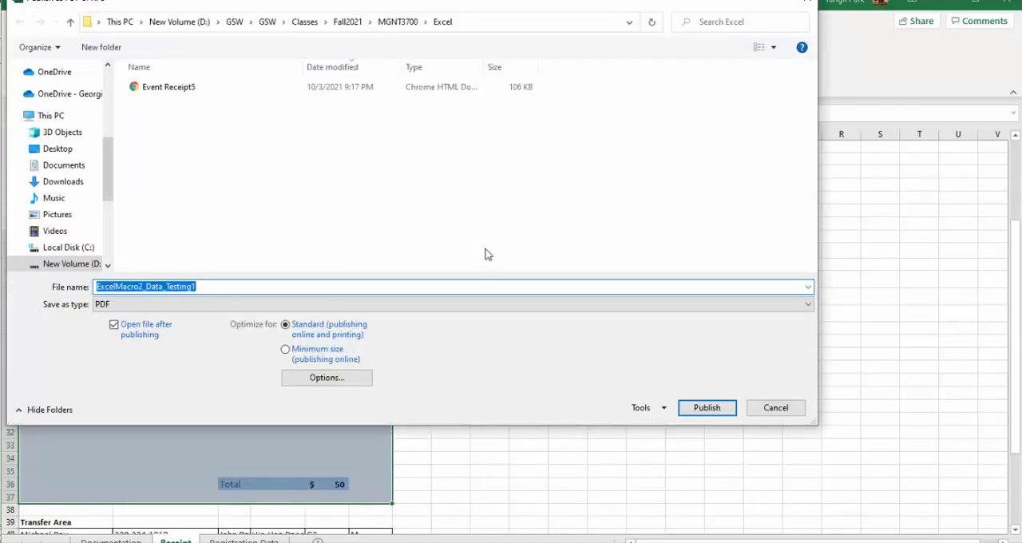
{"action": "left_click", "coordinate": [212, 286]}
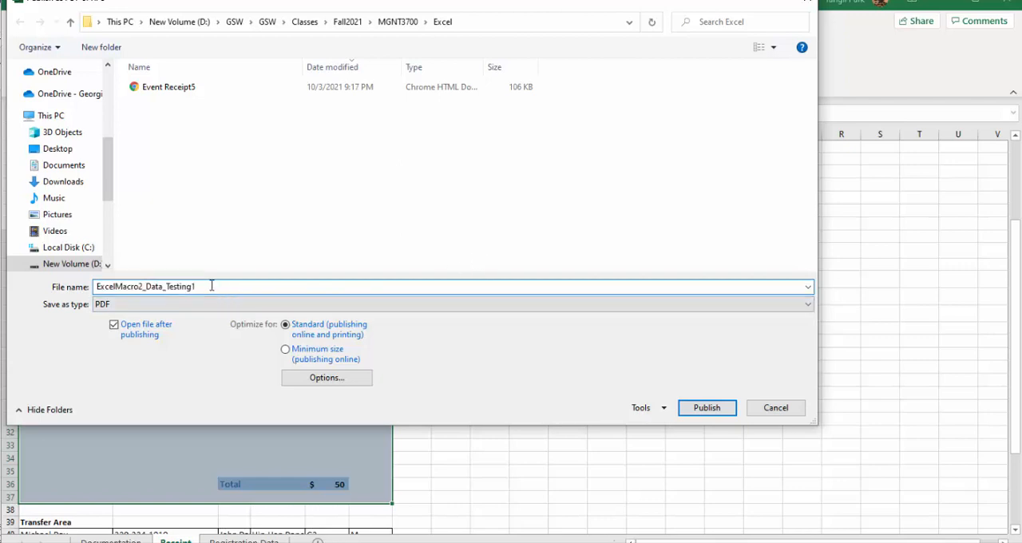
{"action": "left_click_drag", "start_coordinate": [206, 285], "coordinate": [93, 283]}
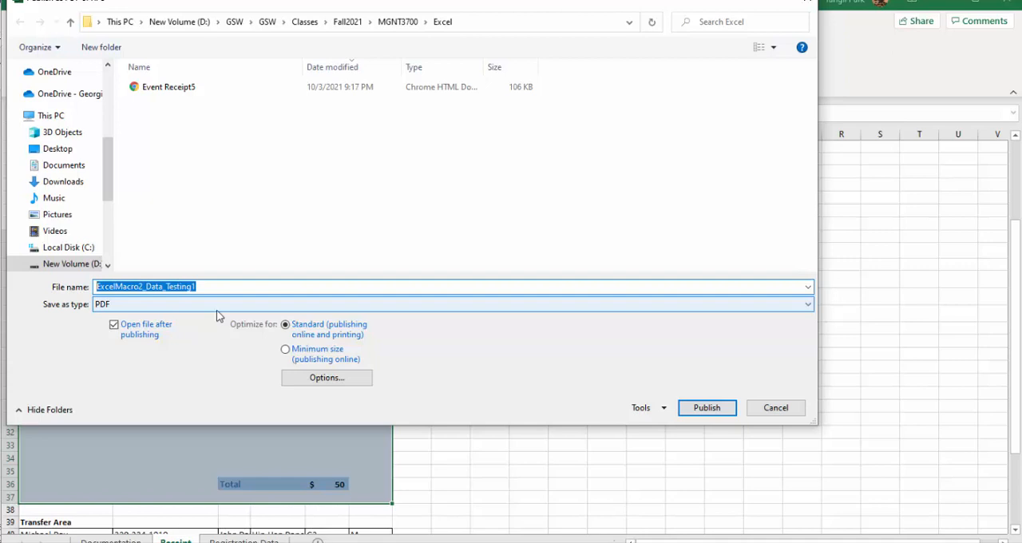
{"action": "type", "text": "Event Rer"}
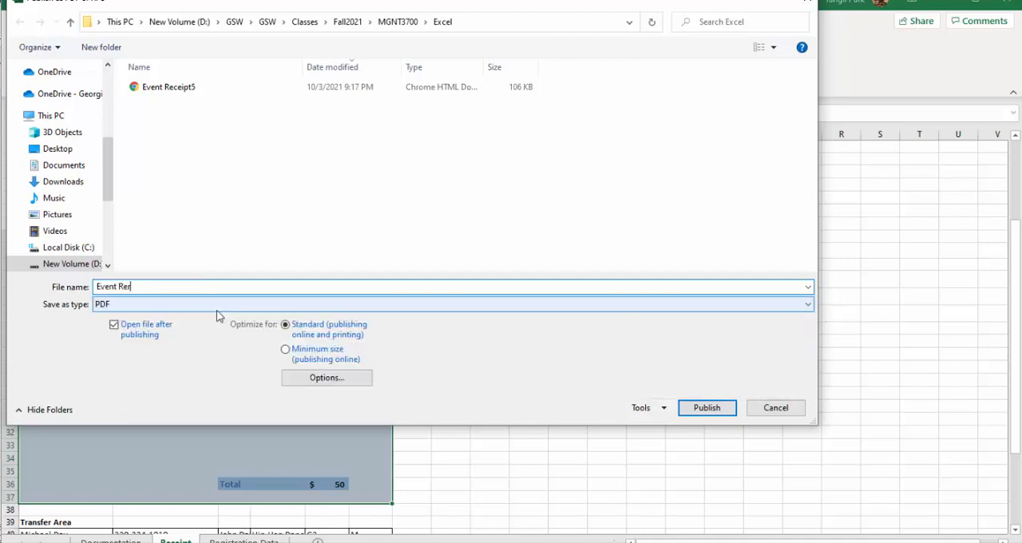
{"action": "key", "text": "BackSpace"}
{"action": "type", "text": "c"}
{"action": "key", "text": "Down"}
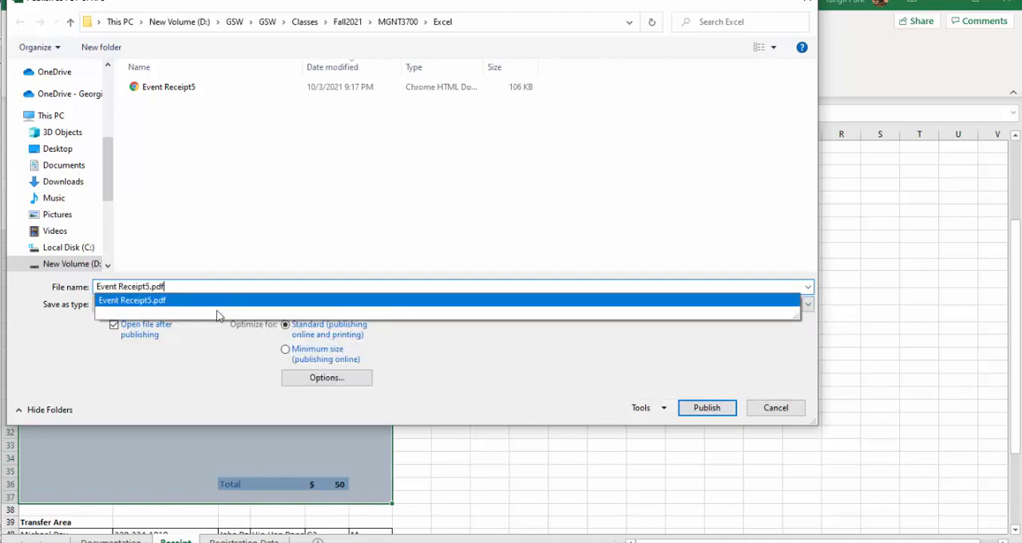
{"action": "key", "text": "BackSpace"}
{"action": "key", "text": "BackSpace"}
{"action": "key", "text": "BackSpace"}
{"action": "key", "text": "BackSpace"}
{"action": "key", "text": "BackSpace"}
{"action": "key", "text": "BackSpace"}
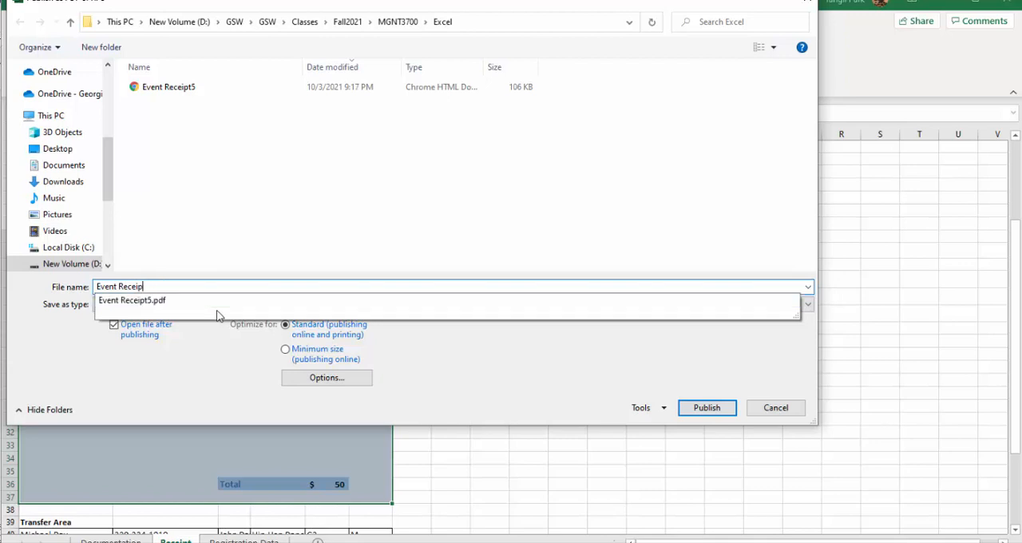
{"action": "type", "text": "t6"}
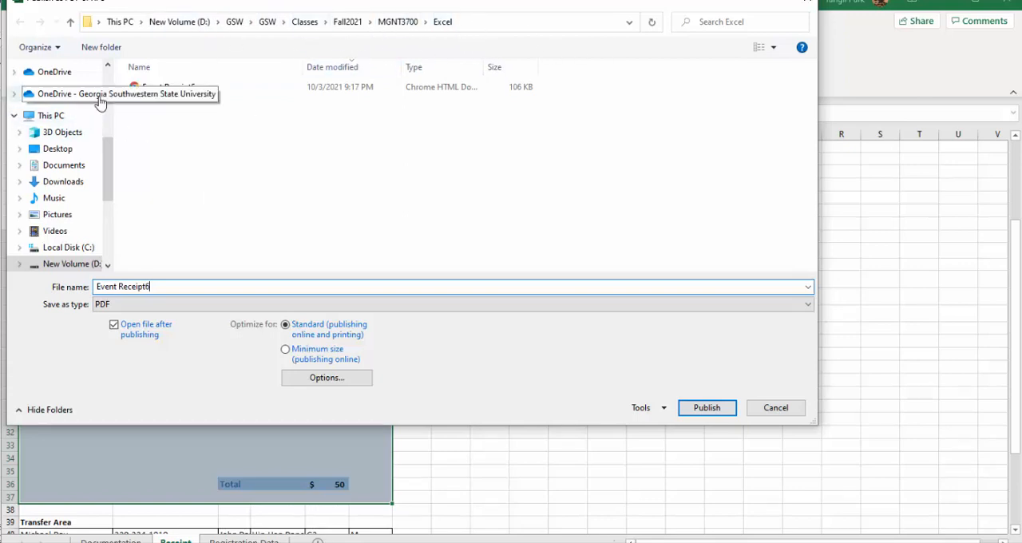
{"action": "scroll", "coordinate": [110, 81], "scroll_direction": "up", "scroll_amount": 4}
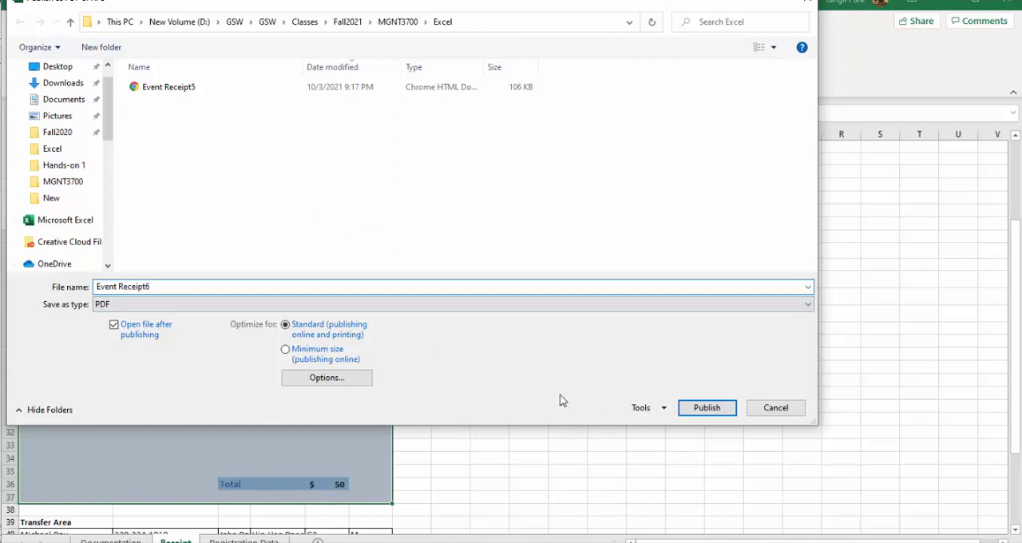
{"action": "left_click", "coordinate": [695, 409]}
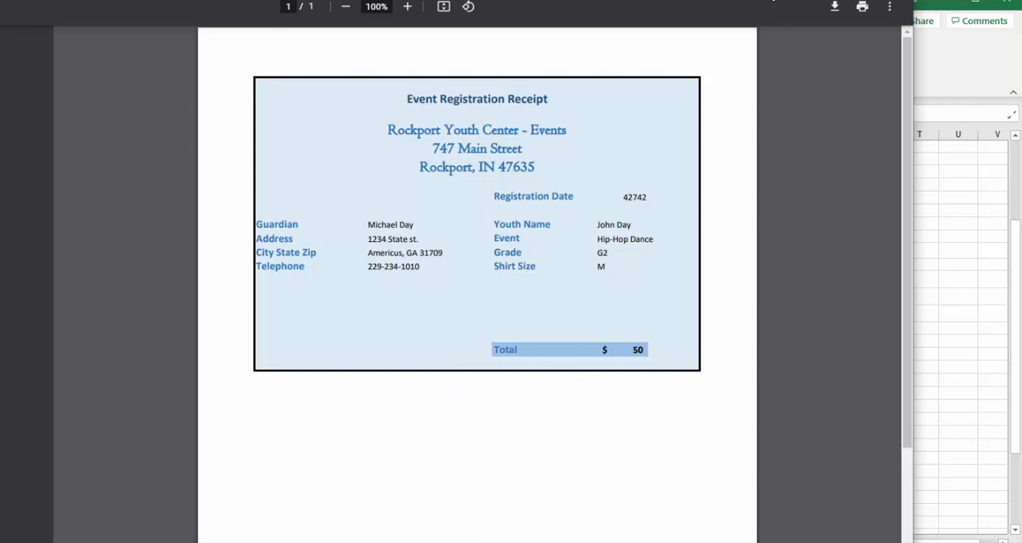
Step: Return from the published PDF to the Excel workbook and clear the Receipt sheet's print area
{"action": "left_click", "coordinate": [773, 1]}
{"action": "left_click", "coordinate": [961, 243]}
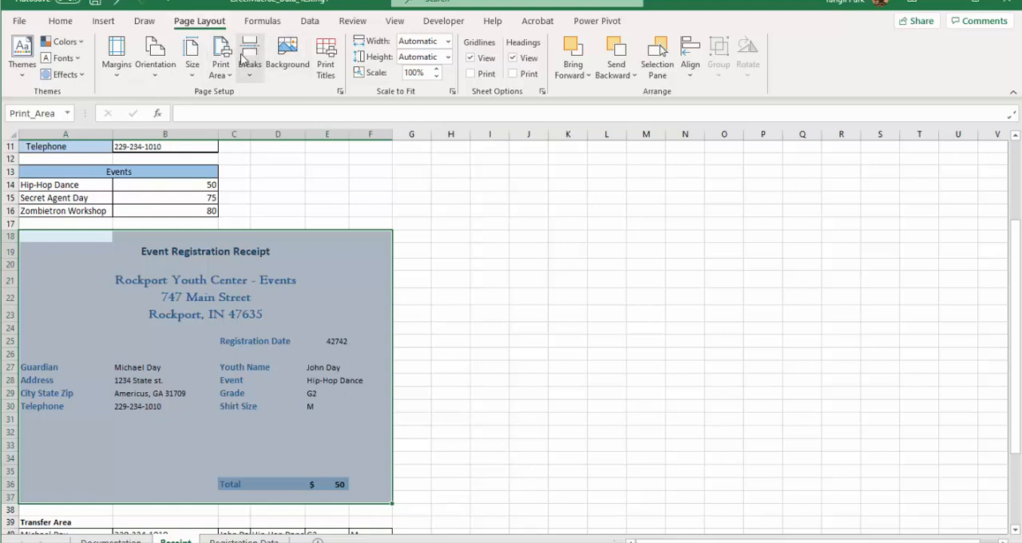
{"action": "left_click", "coordinate": [221, 67]}
{"action": "left_click", "coordinate": [254, 114]}
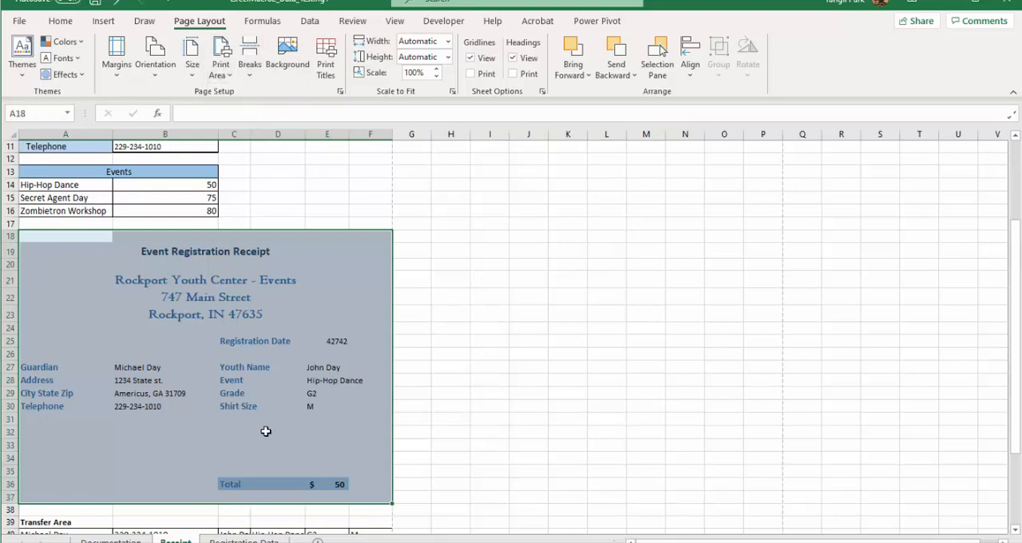
Step: Turn off horizontal centering on the page for the Receipt sheet
{"action": "left_click", "coordinate": [341, 91]}
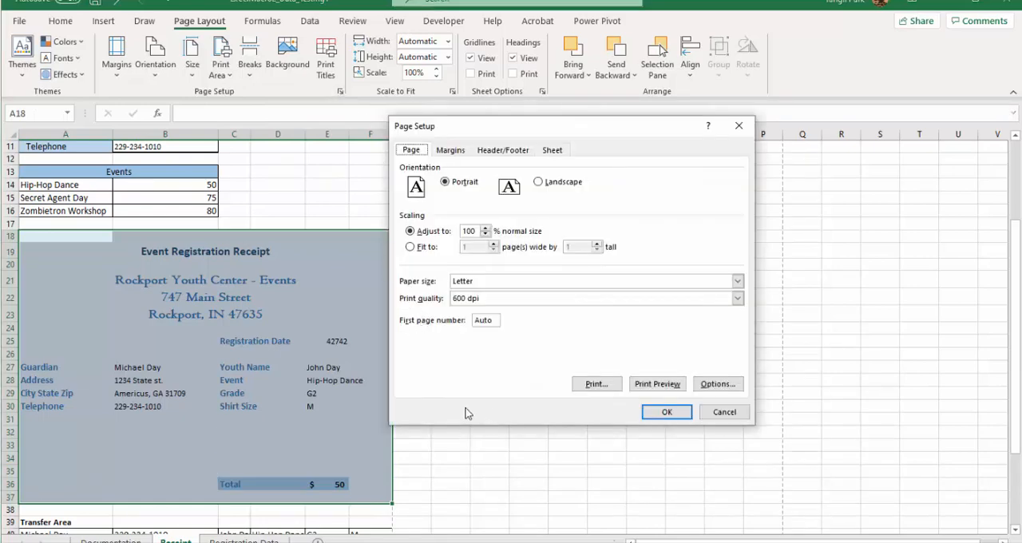
{"action": "left_click", "coordinate": [452, 150]}
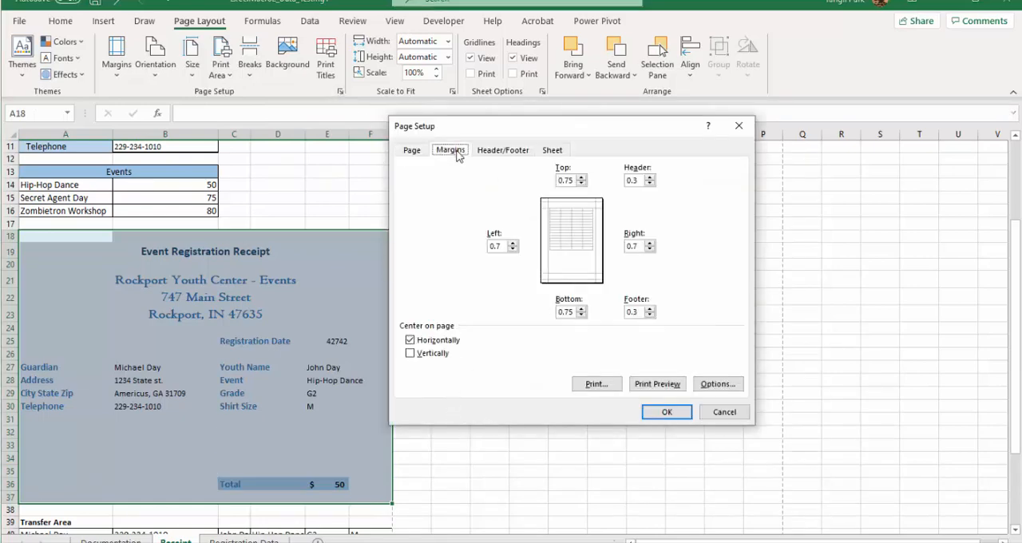
{"action": "left_click", "coordinate": [410, 340]}
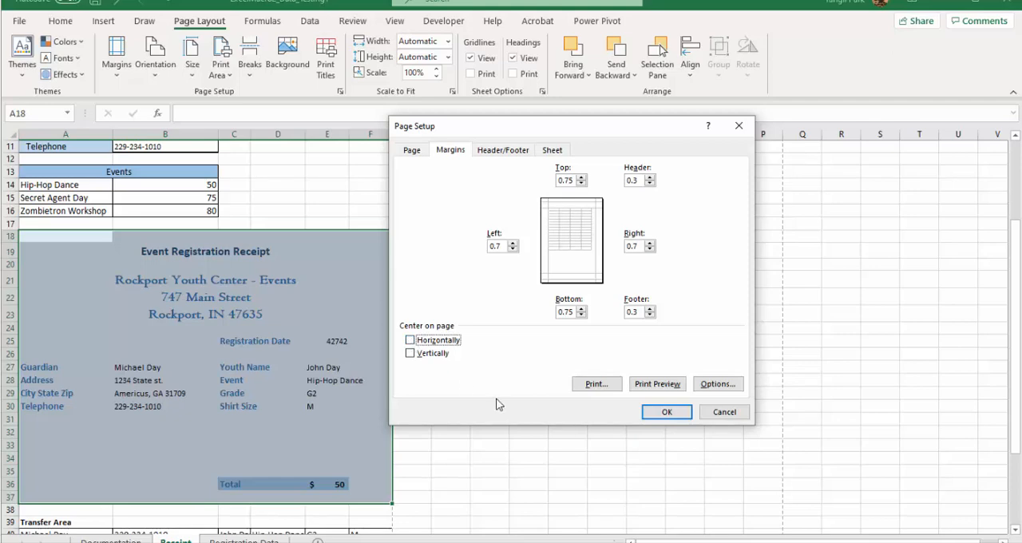
{"action": "left_click", "coordinate": [667, 412]}
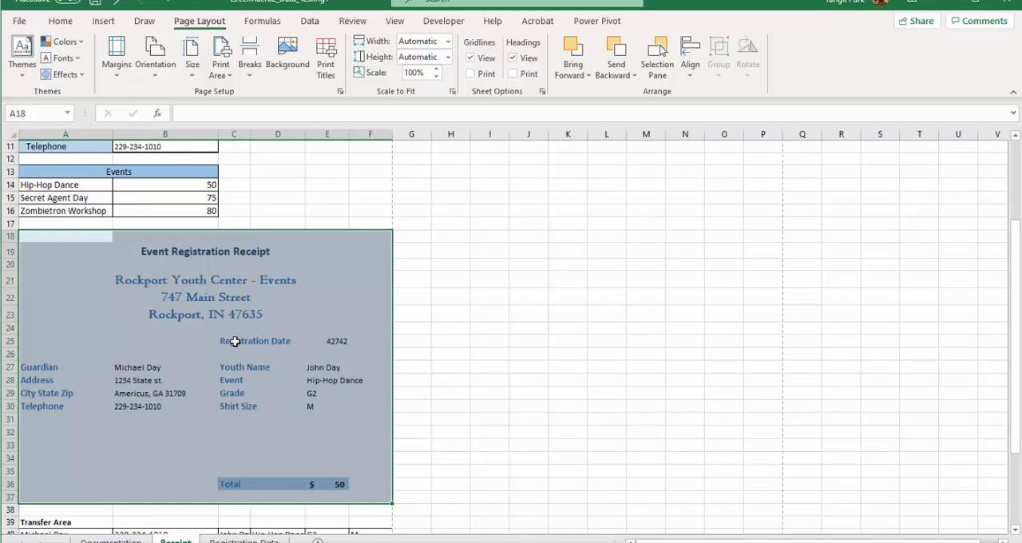
{"action": "scroll", "coordinate": [227, 344], "scroll_direction": "up", "scroll_amount": 4}
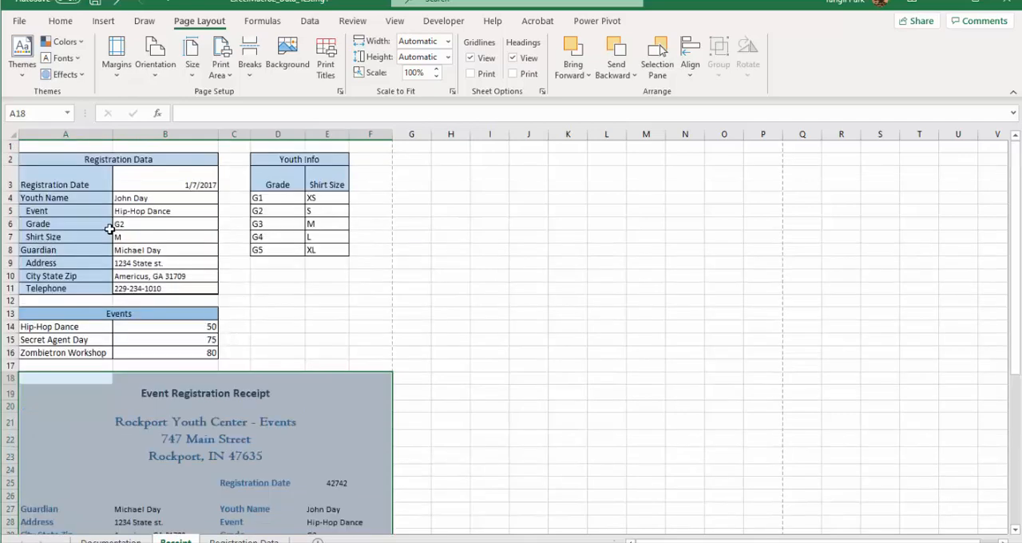
Step: Select cell A1 on the Receipt sheet and stop recording the macro
{"action": "left_click", "coordinate": [64, 146]}
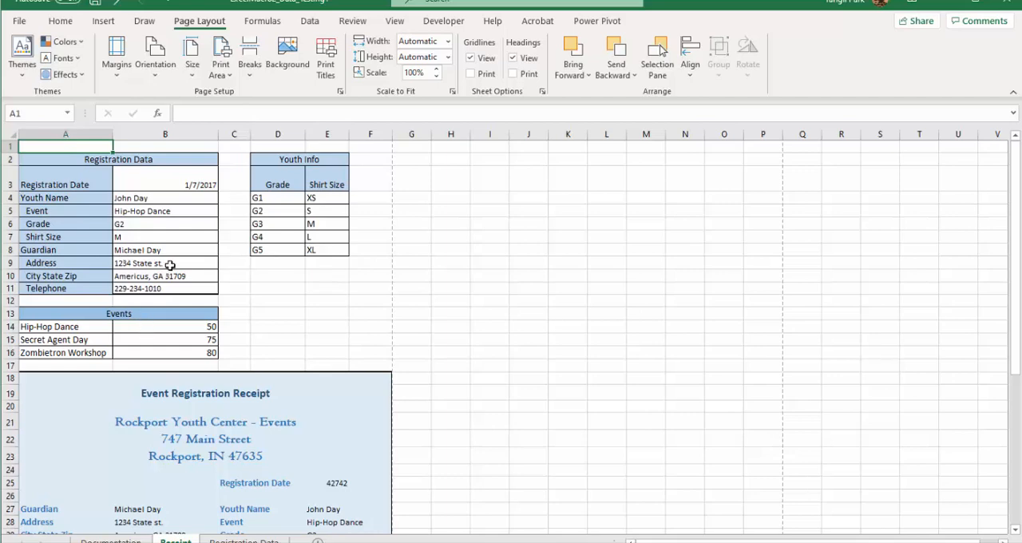
{"action": "left_click", "coordinate": [441, 24]}
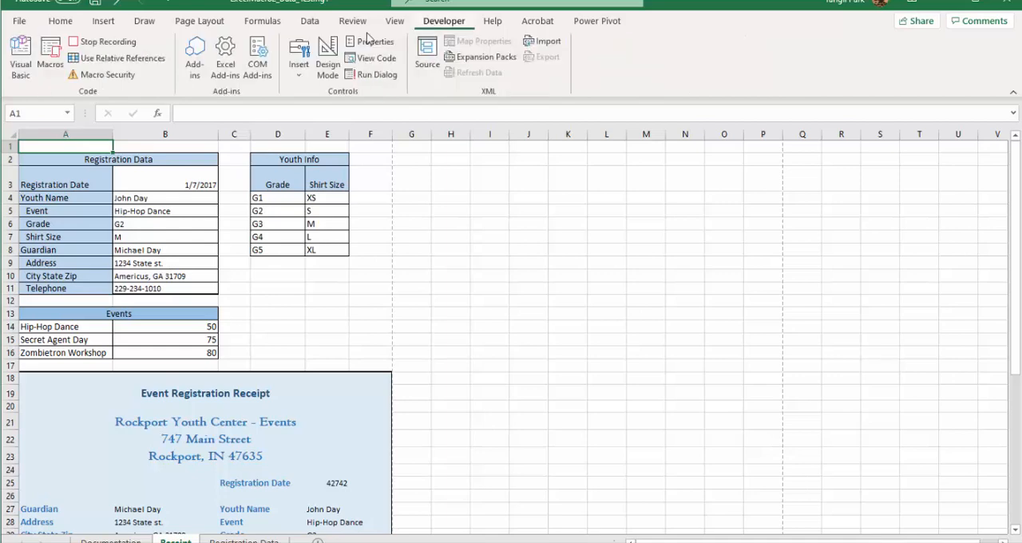
{"action": "left_click", "coordinate": [96, 44]}
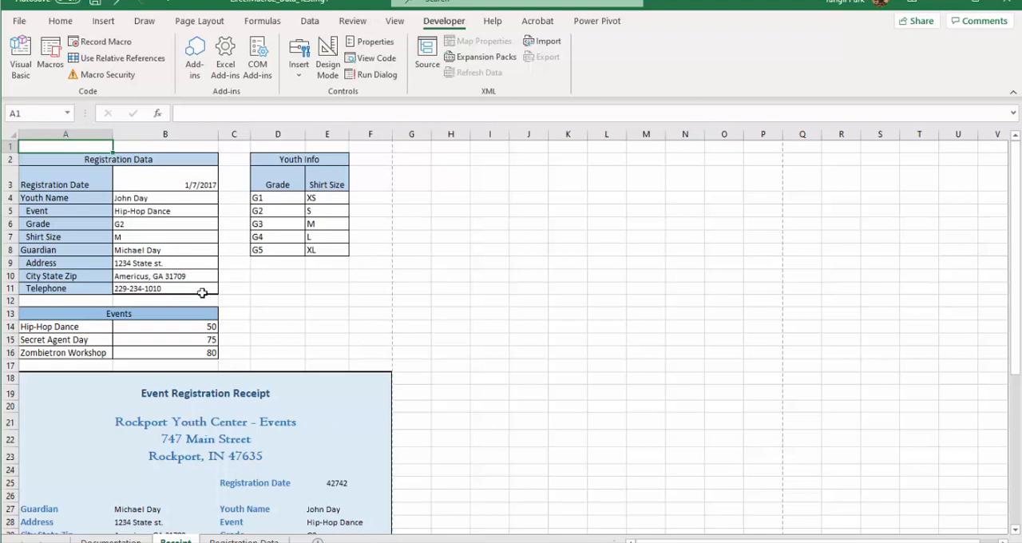
Step: Try to start recording a macro named TransferData in This Workbook with Ctrl+d as its shortcut key
{"action": "left_click", "coordinate": [102, 41]}
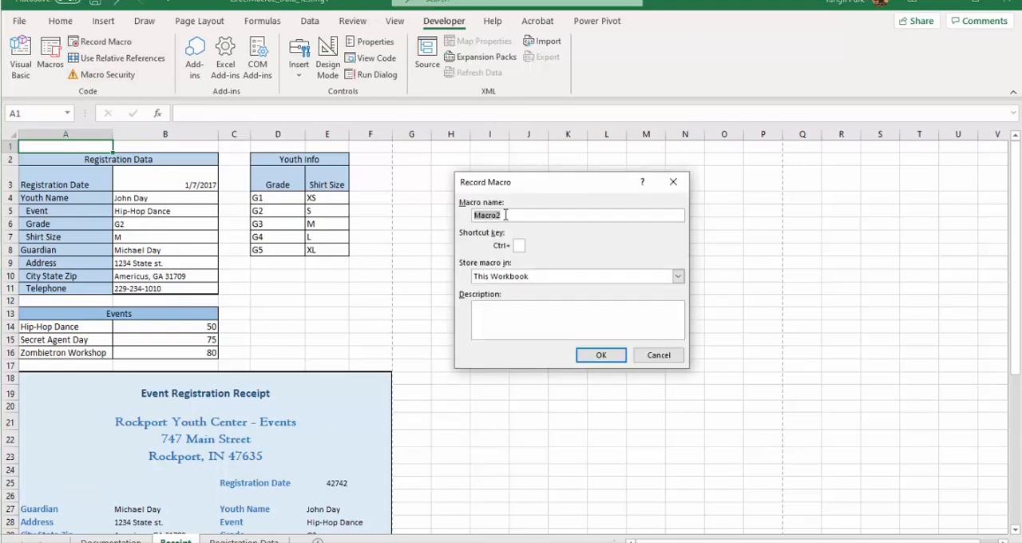
{"action": "key", "text": "BackSpace"}
{"action": "type", "text": "TransferData"}
{"action": "left_click", "coordinate": [521, 244]}
{"action": "type", "text": "d"}
{"action": "left_click", "coordinate": [527, 323]}
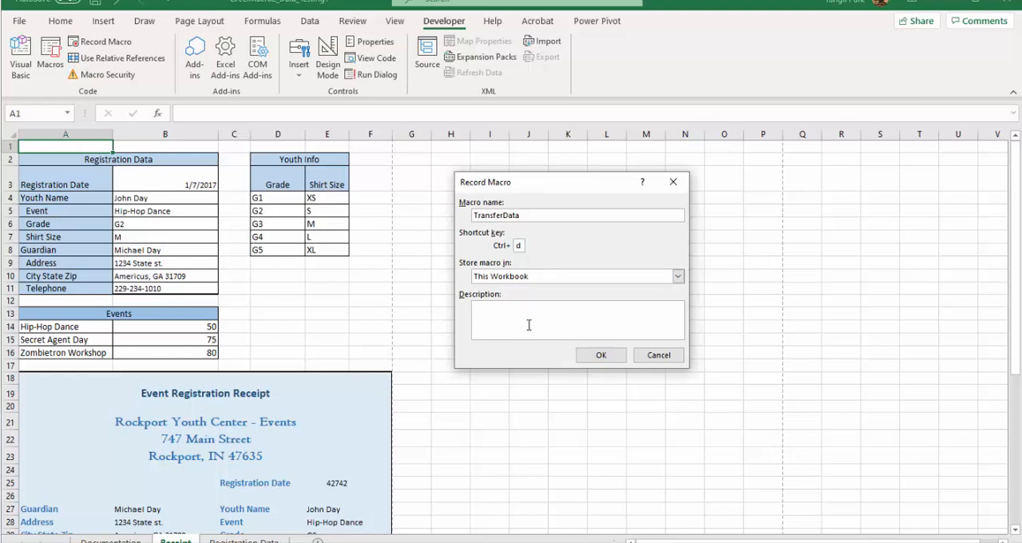
{"action": "left_click", "coordinate": [600, 355]}
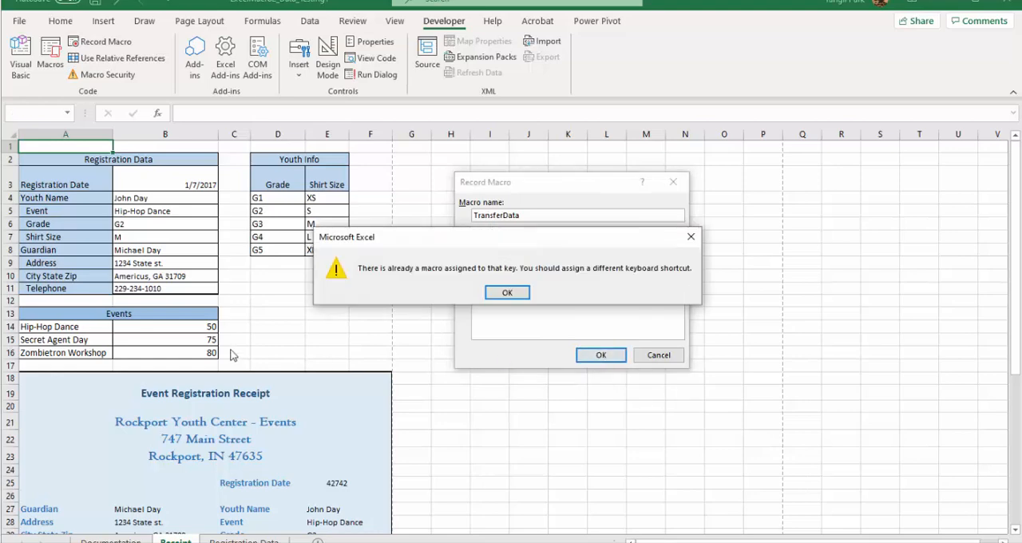
{"action": "left_click", "coordinate": [512, 296]}
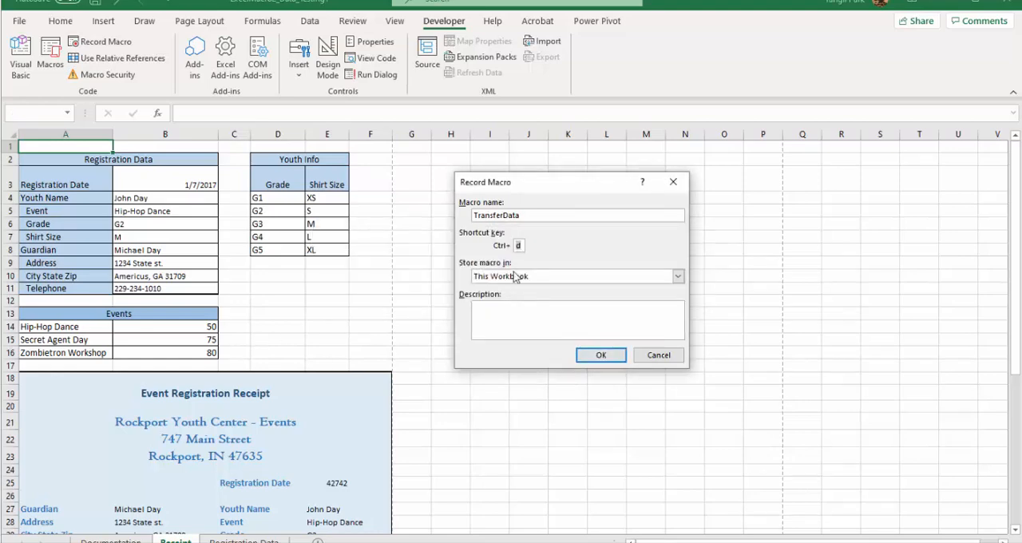
Step: Try to start recording with the macro name changed to TransferData2 and the same Ctrl+d shortcut
{"action": "left_click", "coordinate": [538, 217]}
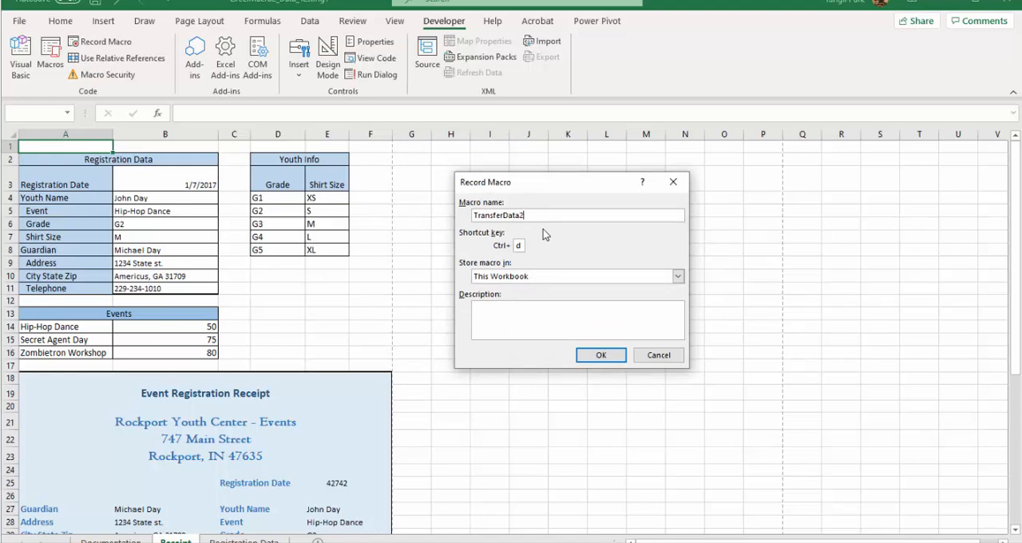
{"action": "left_click", "coordinate": [603, 358]}
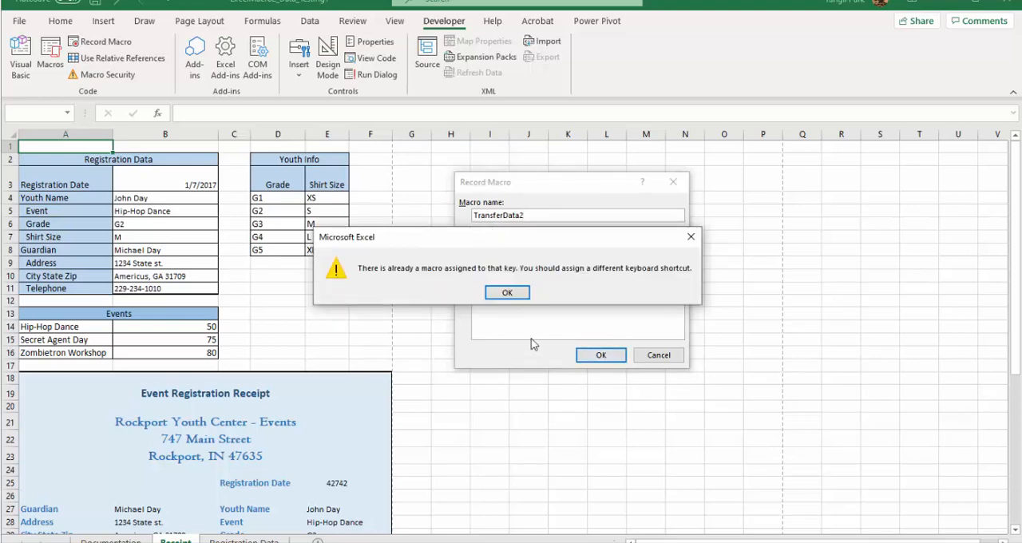
{"action": "left_click", "coordinate": [509, 294]}
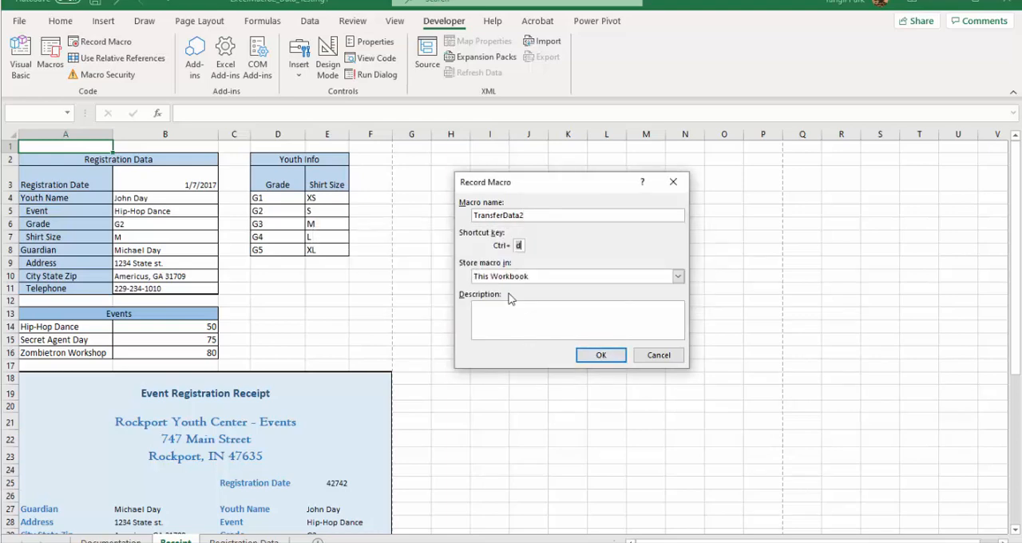
Step: Restore the macro name to TransferData, assign Ctrl+a as its shortcut key and start recording
{"action": "left_click", "coordinate": [520, 247]}
{"action": "left_click", "coordinate": [539, 217]}
{"action": "key", "text": "BackSpace"}
{"action": "left_click_drag", "start_coordinate": [521, 245], "coordinate": [510, 245]}
{"action": "type", "text": "a"}
{"action": "left_click", "coordinate": [612, 357]}
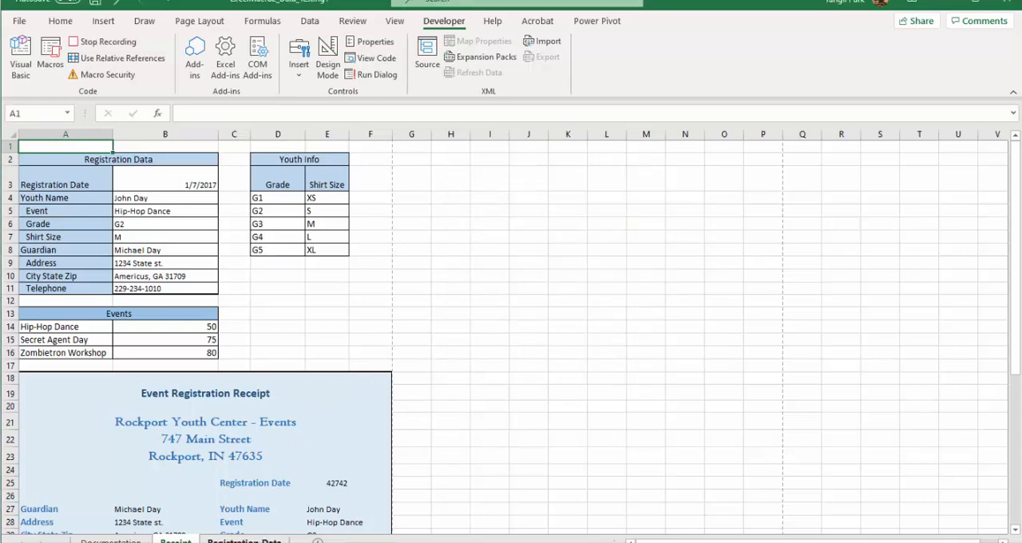
Step: Check the Registration Data sheet's protection options, and copy the Transfer Area range A40:F40 on the Receipt sheet
{"action": "left_click", "coordinate": [268, 541]}
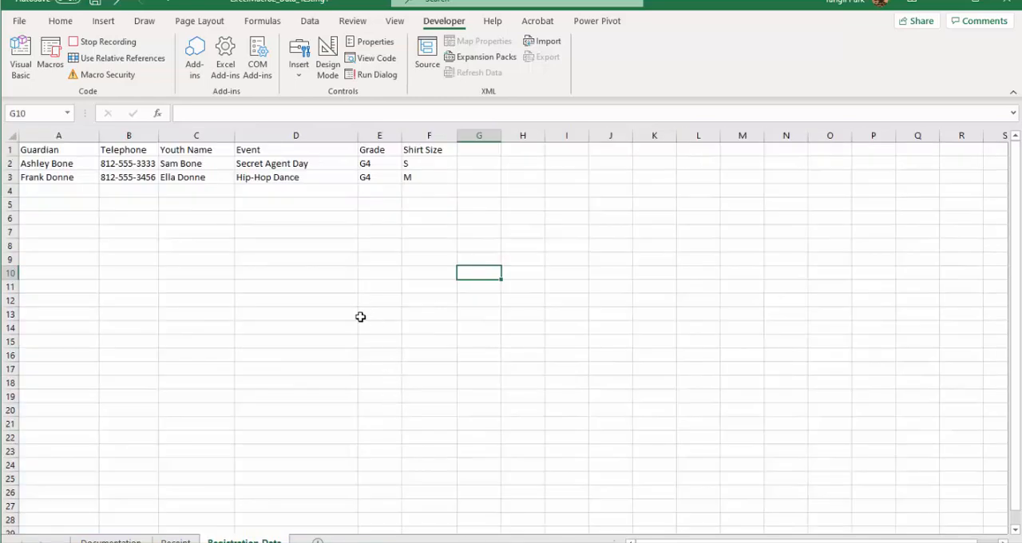
{"action": "left_click", "coordinate": [356, 24]}
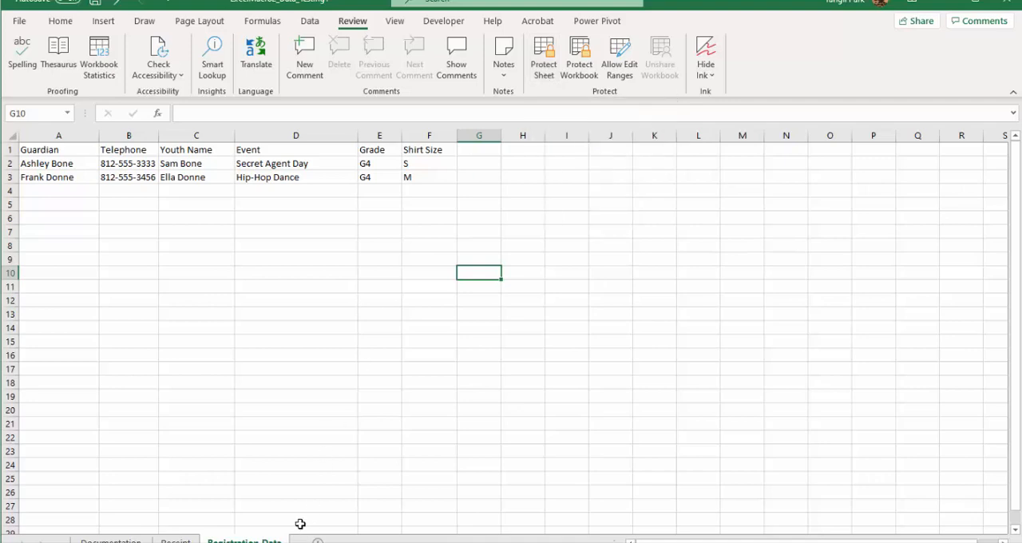
{"action": "left_click", "coordinate": [177, 538]}
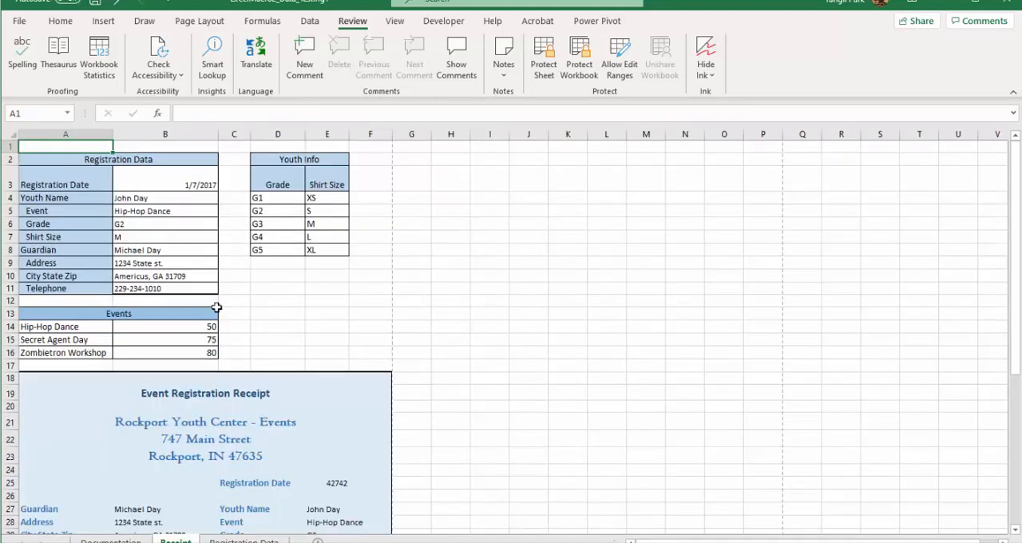
{"action": "scroll", "coordinate": [187, 490], "scroll_direction": "down", "scroll_amount": 7}
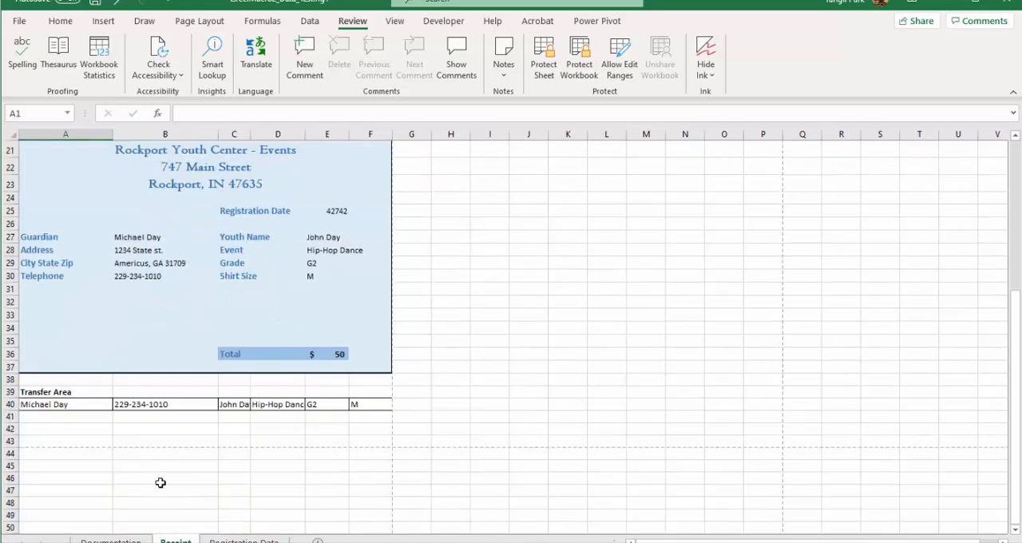
{"action": "left_click", "coordinate": [29, 404]}
{"action": "left_click_drag", "start_coordinate": [30, 405], "coordinate": [358, 405]}
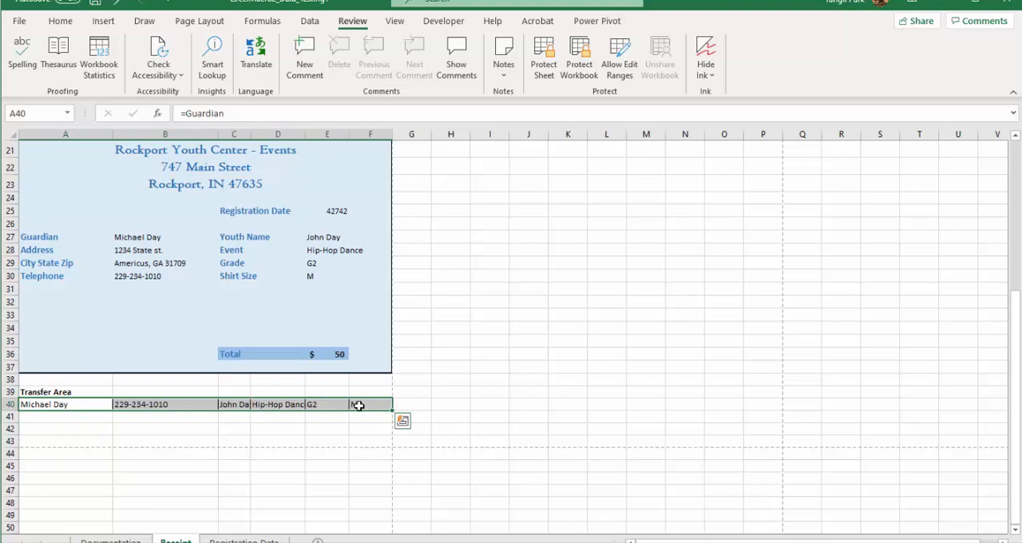
{"action": "key", "text": "ctrl+c"}
{"action": "key", "text": "ctrl+q"}
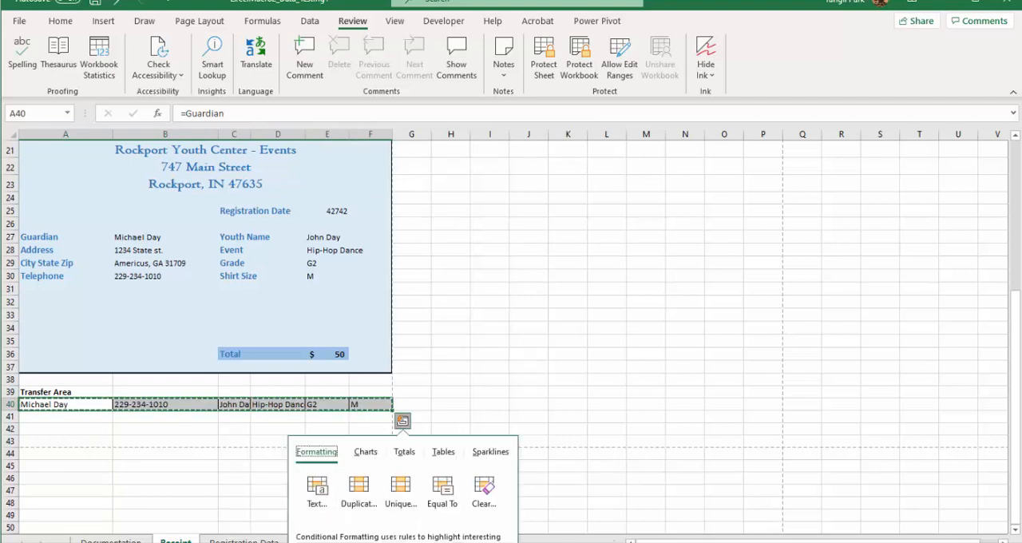
Step: Select cell A1 on the Registration Data sheet and turn on relative references for the recording
{"action": "left_click", "coordinate": [244, 540]}
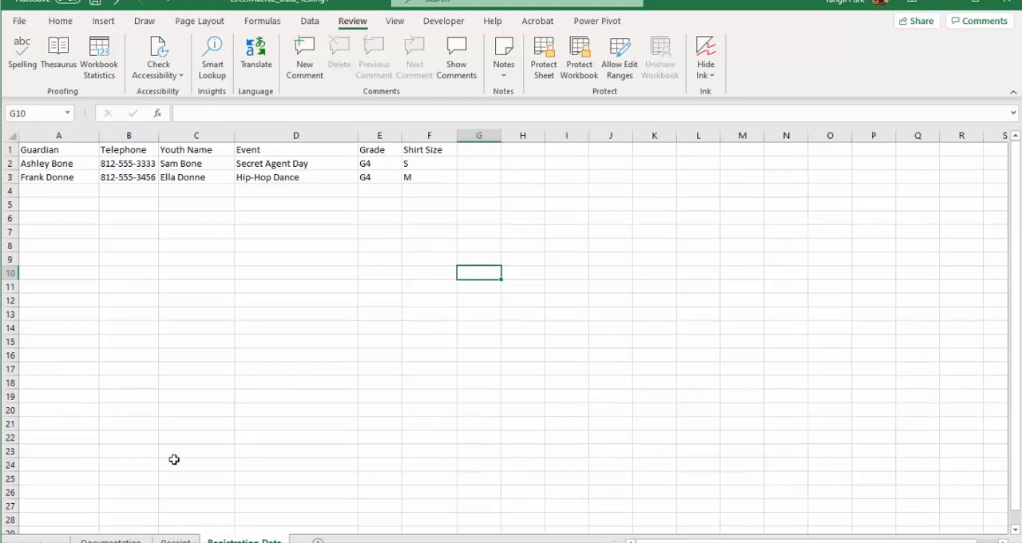
{"action": "left_click", "coordinate": [45, 150]}
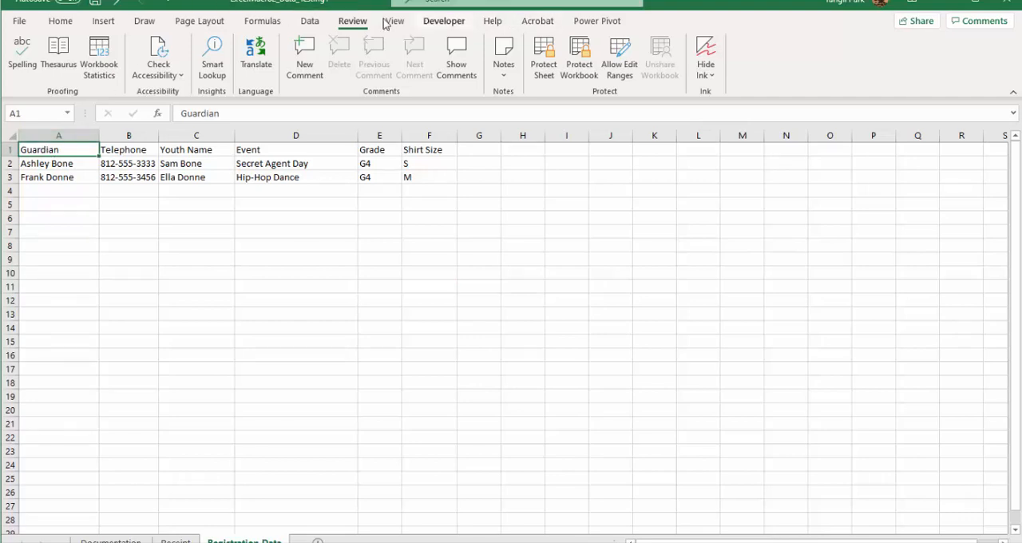
{"action": "left_click", "coordinate": [444, 21]}
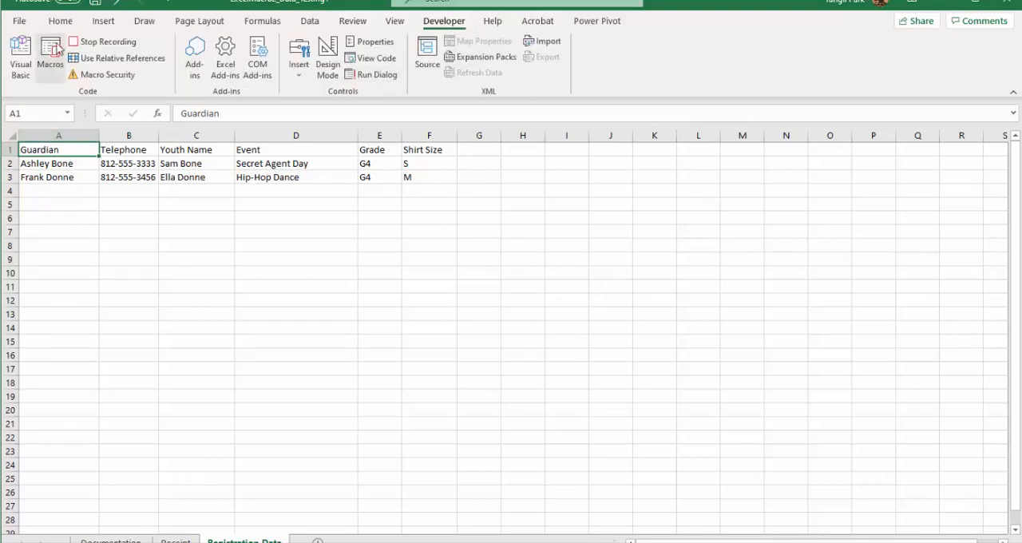
{"action": "left_click", "coordinate": [116, 64]}
{"action": "left_click", "coordinate": [116, 60]}
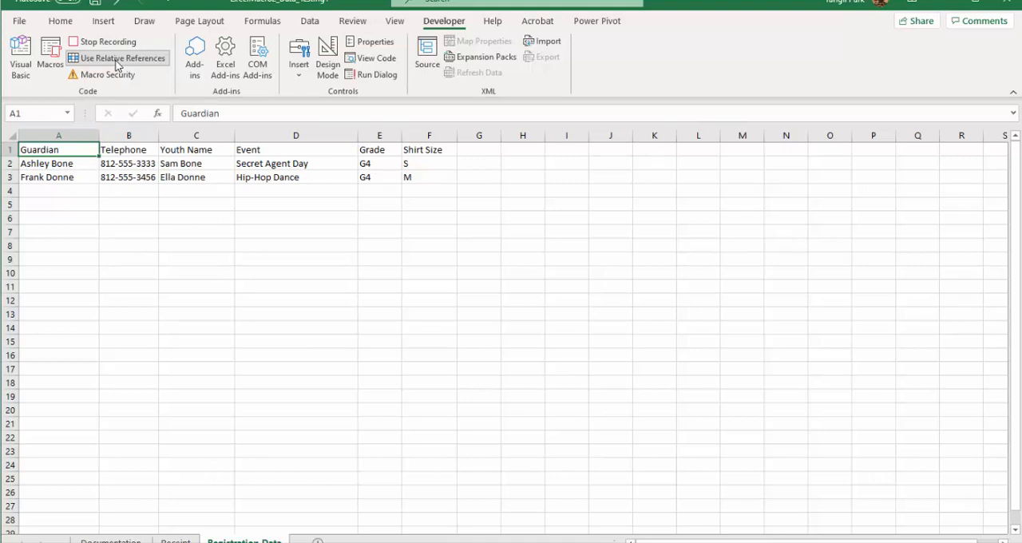
Step: Move three rows down to cell A4 and, with relative references turned off, paste the copied Transfer Area row
{"action": "key", "text": "Down"}
{"action": "key", "text": "Down"}
{"action": "key", "text": "Down"}
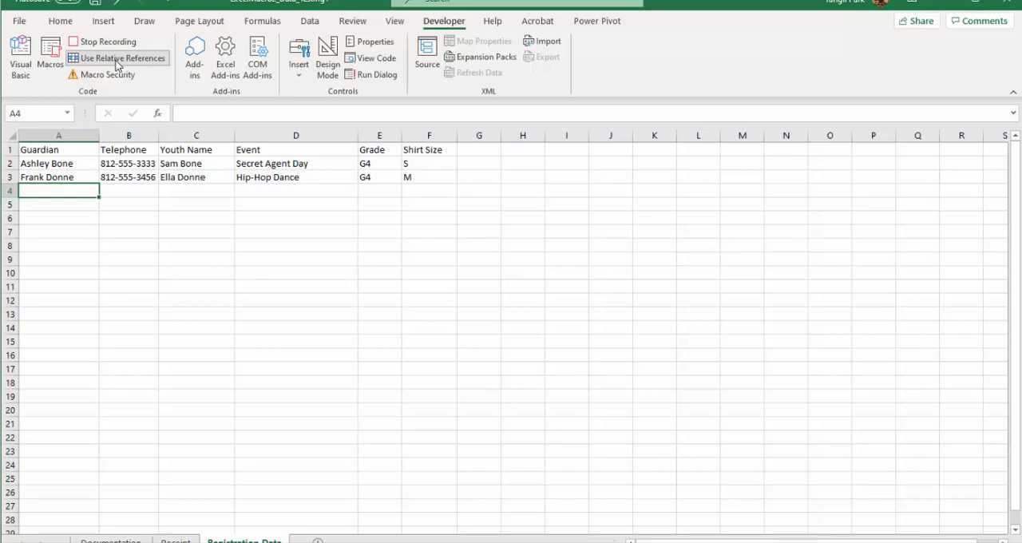
{"action": "left_click", "coordinate": [117, 61]}
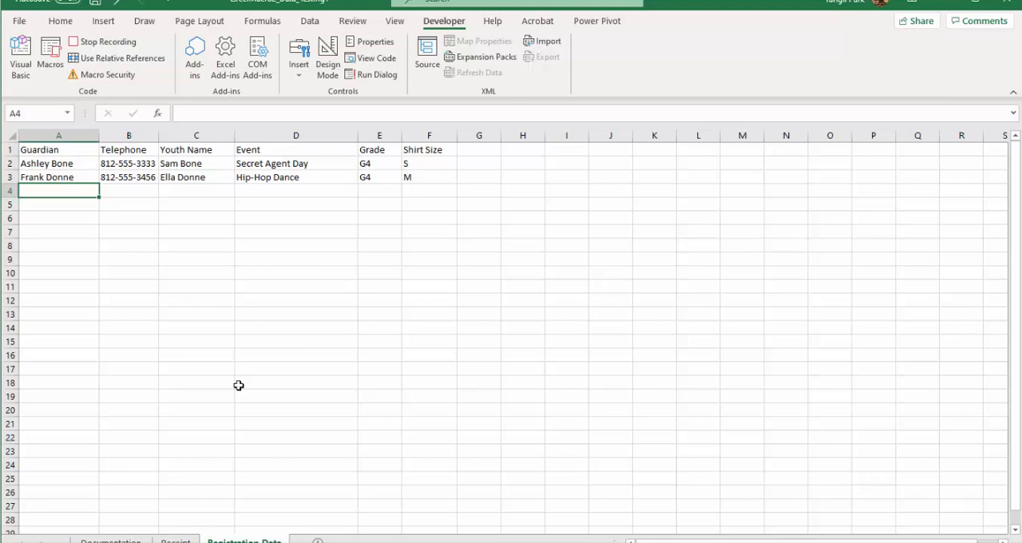
{"action": "key", "text": "ctrl+v"}
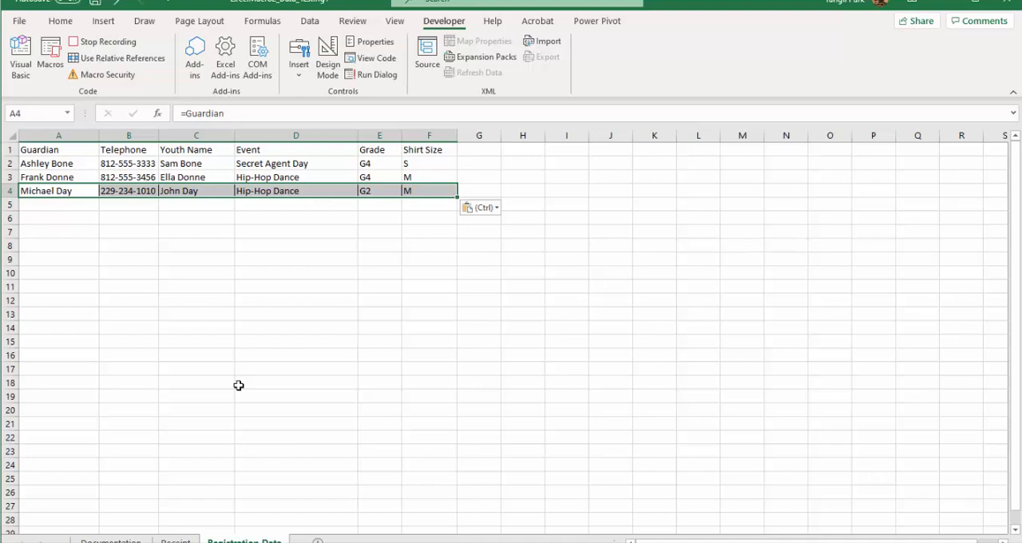
Step: Select cell A1 and protect the Registration Data sheet without a password, allowing selection of locked and unlocked cells
{"action": "left_click", "coordinate": [30, 148]}
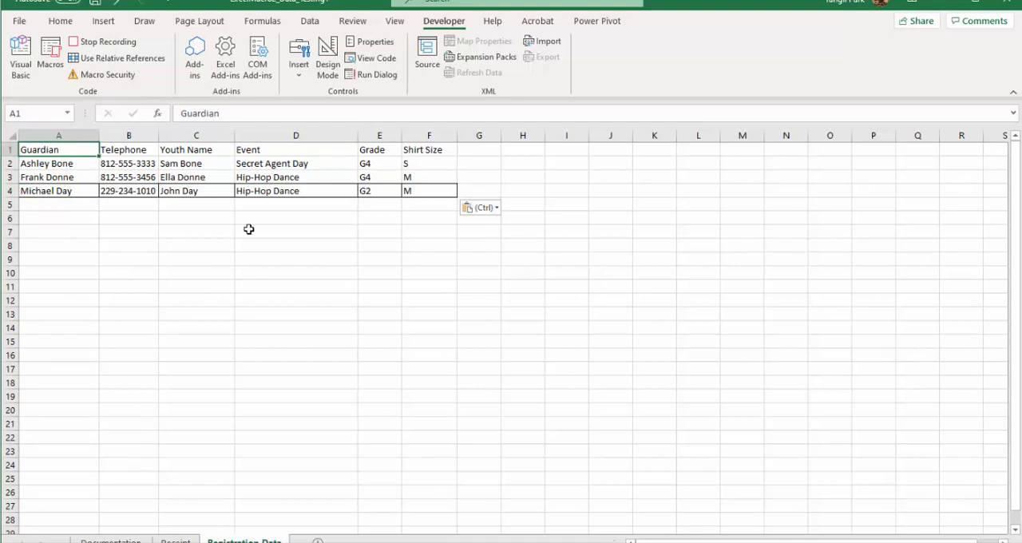
{"action": "left_click", "coordinate": [349, 20]}
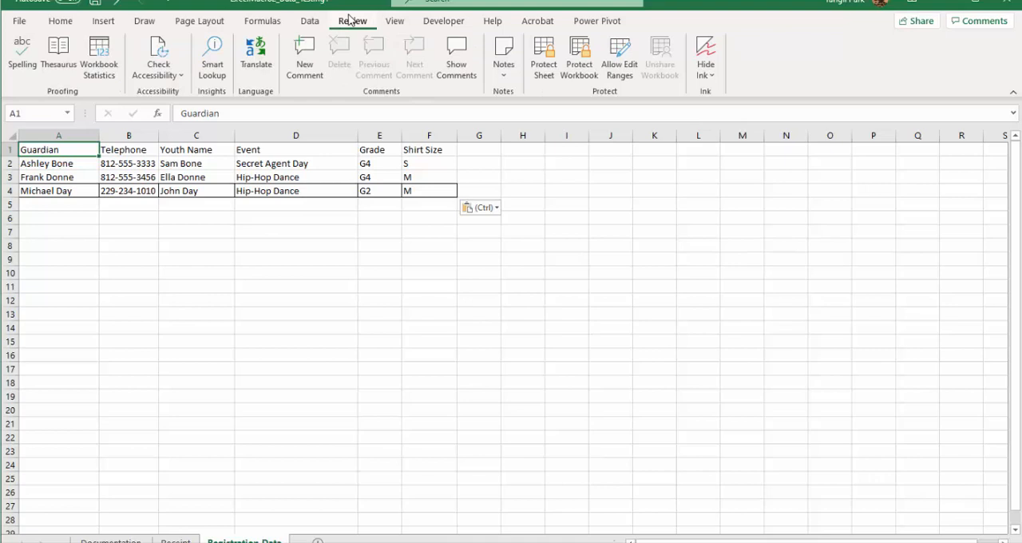
{"action": "left_click", "coordinate": [551, 60]}
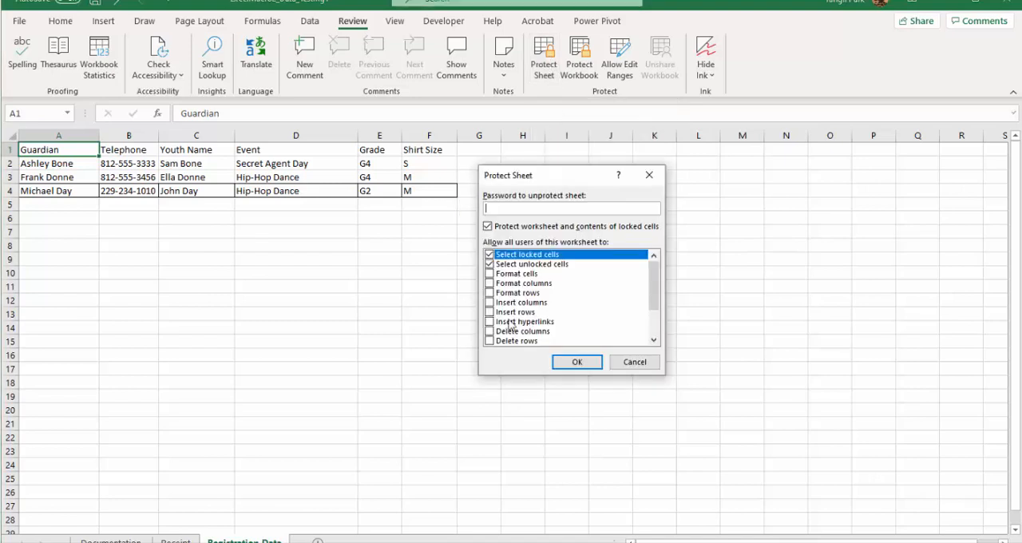
{"action": "left_click", "coordinate": [577, 361]}
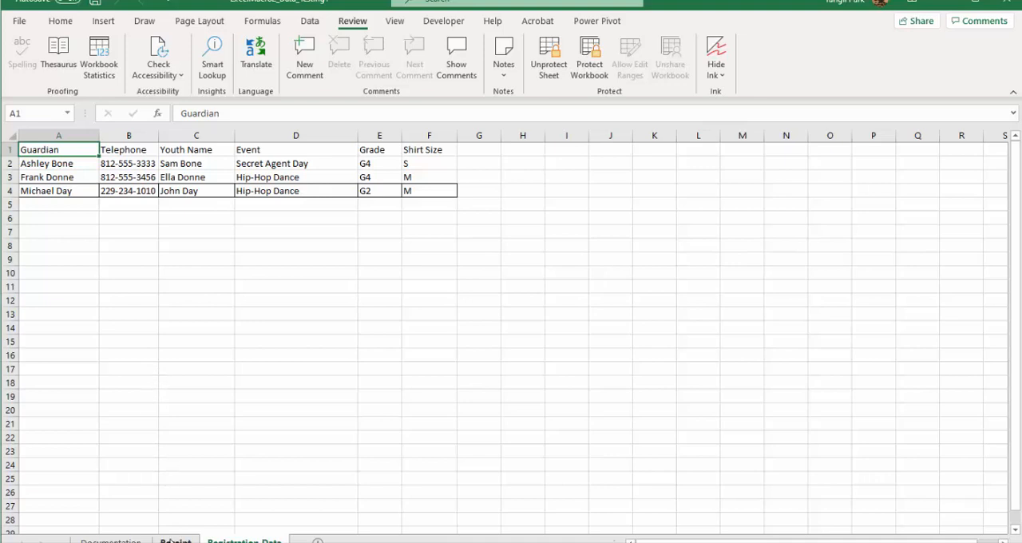
Step: Return to the Receipt sheet and stop recording the TransferData macro
{"action": "left_click", "coordinate": [174, 540]}
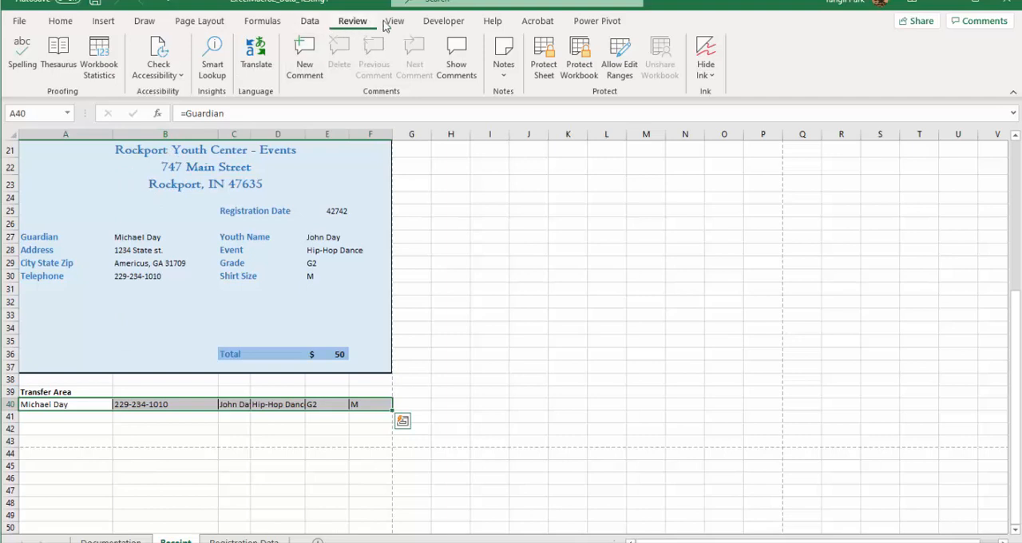
{"action": "left_click", "coordinate": [462, 24]}
{"action": "left_click", "coordinate": [89, 41]}
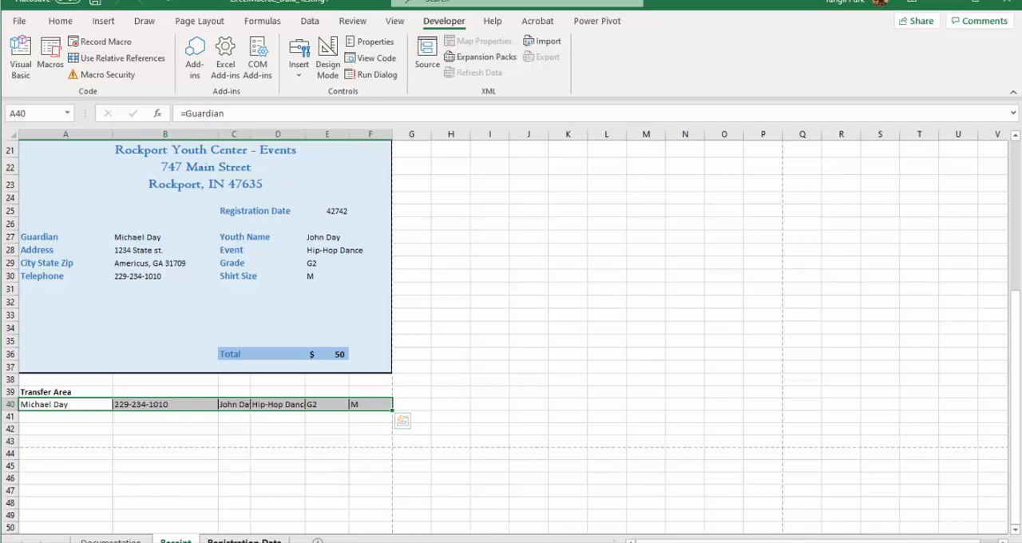
Step: Review the Registration Data sheet, and the registration form, receipt and Transfer Area on the Receipt sheet
{"action": "left_click", "coordinate": [244, 541]}
{"action": "left_click", "coordinate": [175, 541]}
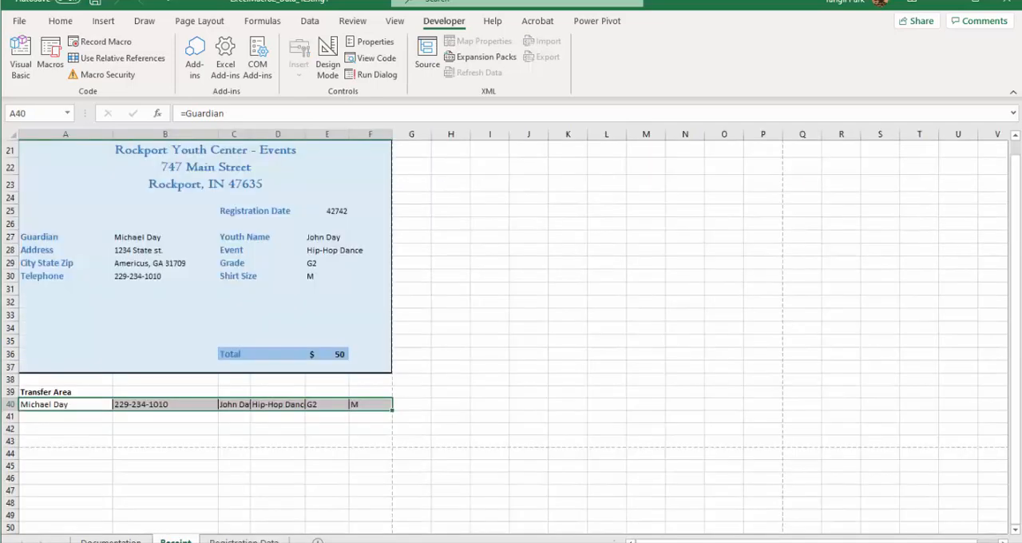
{"action": "scroll", "coordinate": [195, 325], "scroll_direction": "up", "scroll_amount": 7}
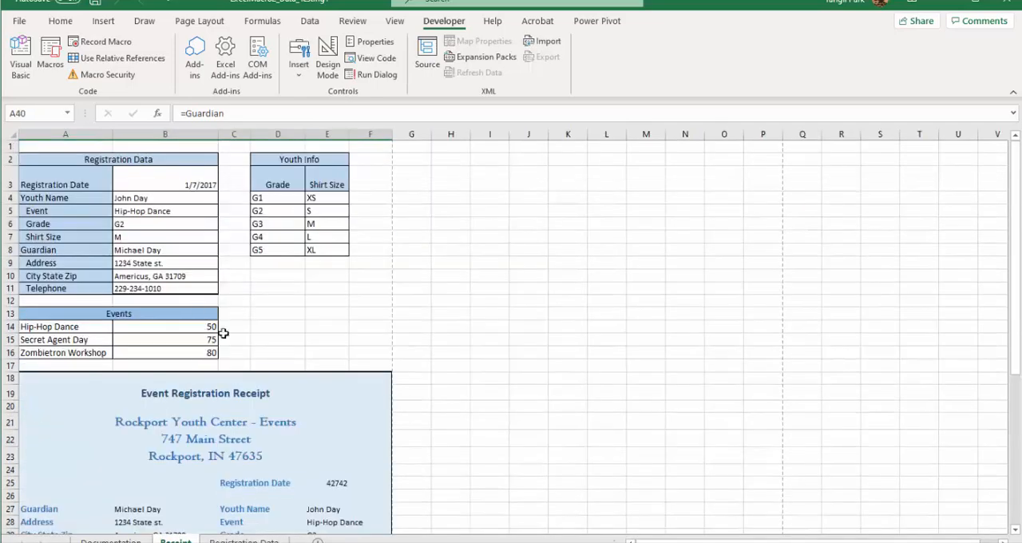
{"action": "scroll", "coordinate": [231, 388], "scroll_direction": "down", "scroll_amount": 7}
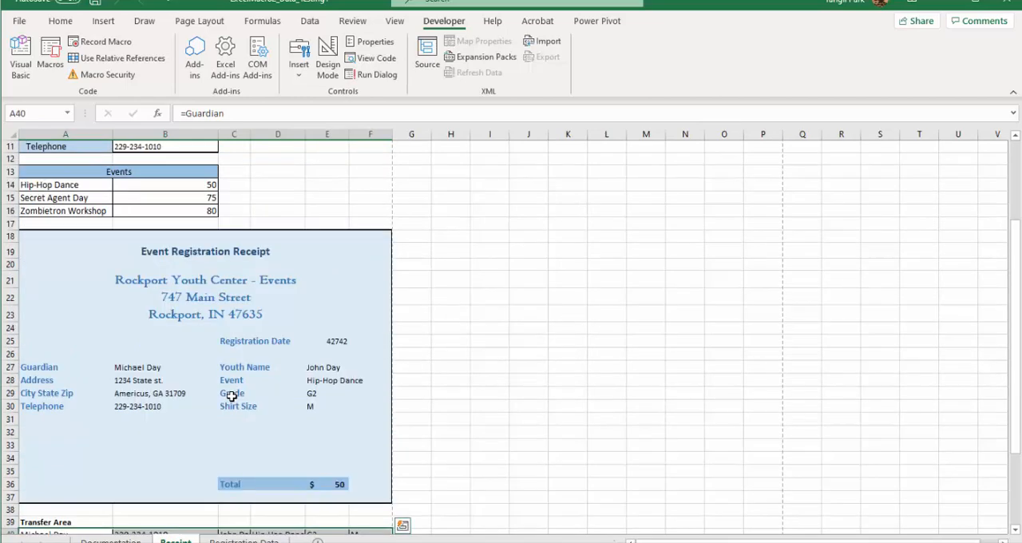
{"action": "left_click", "coordinate": [260, 406]}
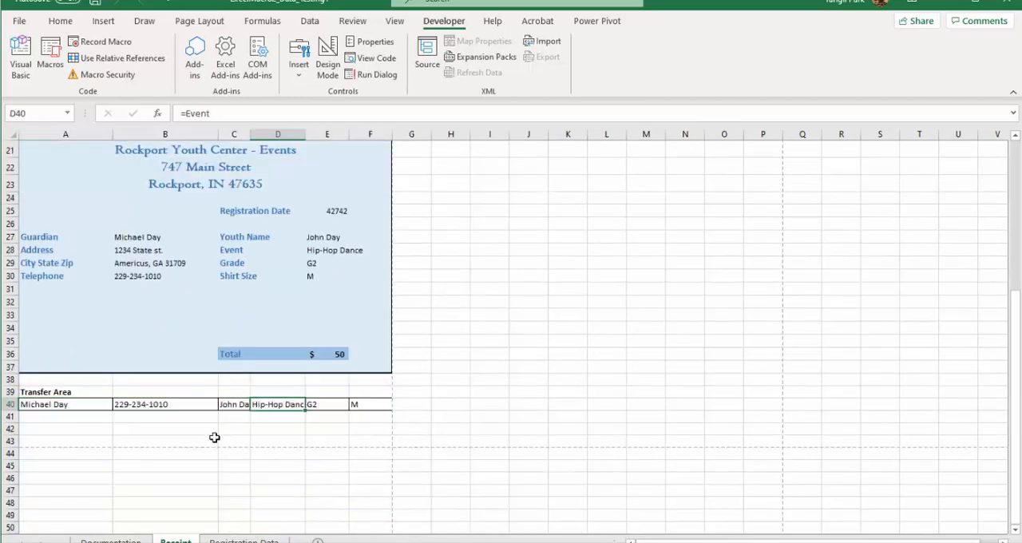
{"action": "scroll", "coordinate": [214, 438], "scroll_direction": "up", "scroll_amount": 7}
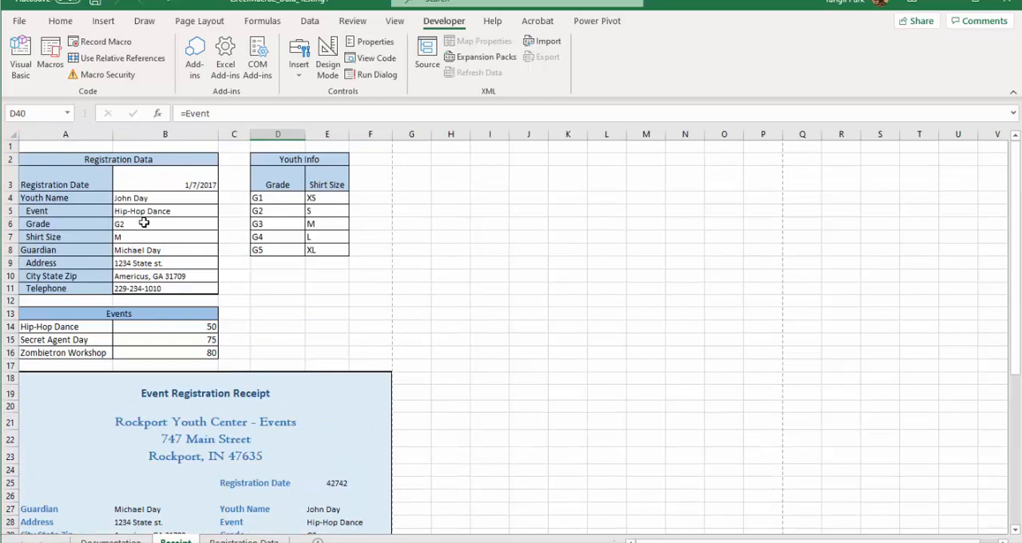
Step: Replace the youth name in the Registration Data form with "HiThere"
{"action": "left_click", "coordinate": [149, 198]}
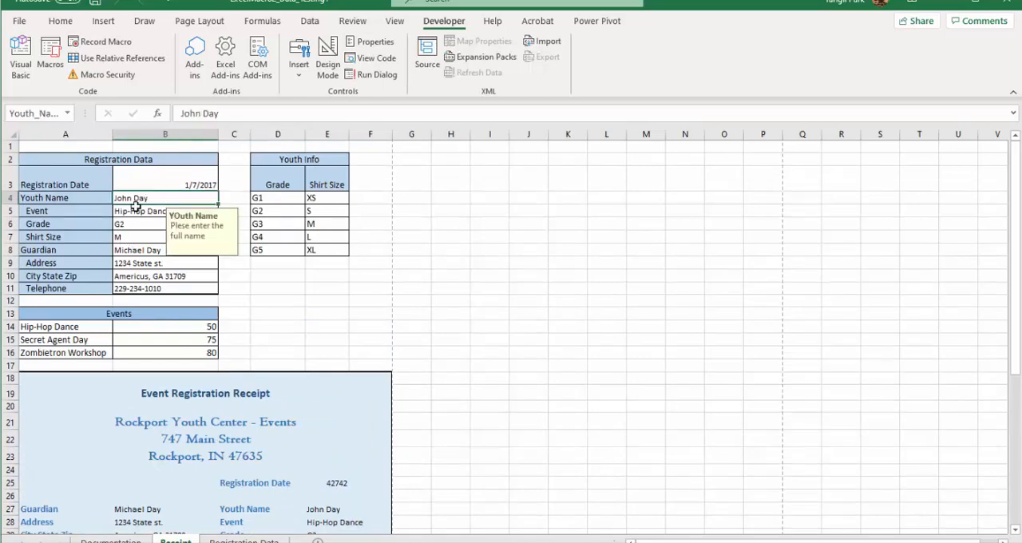
{"action": "double_click", "coordinate": [161, 198]}
{"action": "left_click_drag", "start_coordinate": [160, 198], "coordinate": [50, 186]}
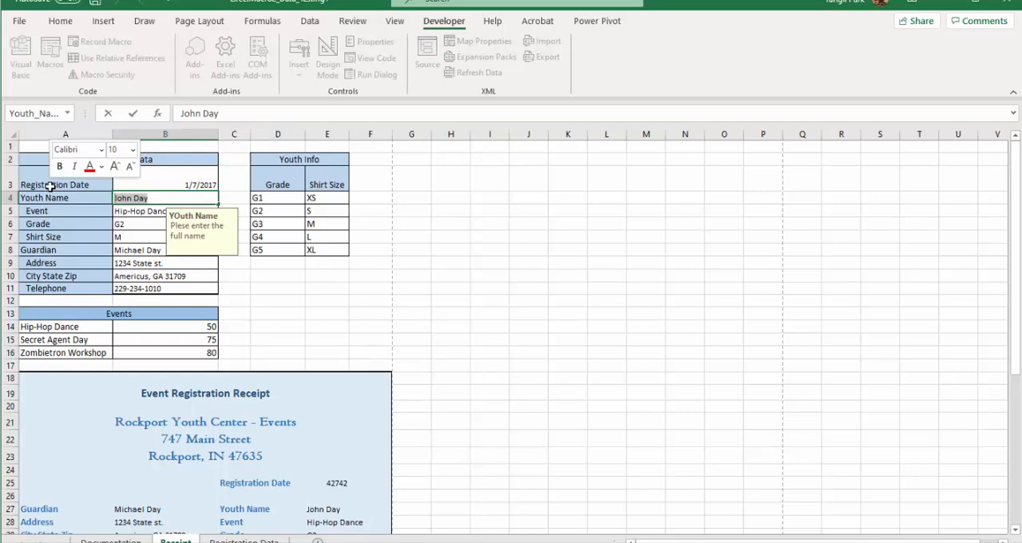
{"action": "type", "text": "Hip-Hop Dance"}
{"action": "type", "text": "iTh"}
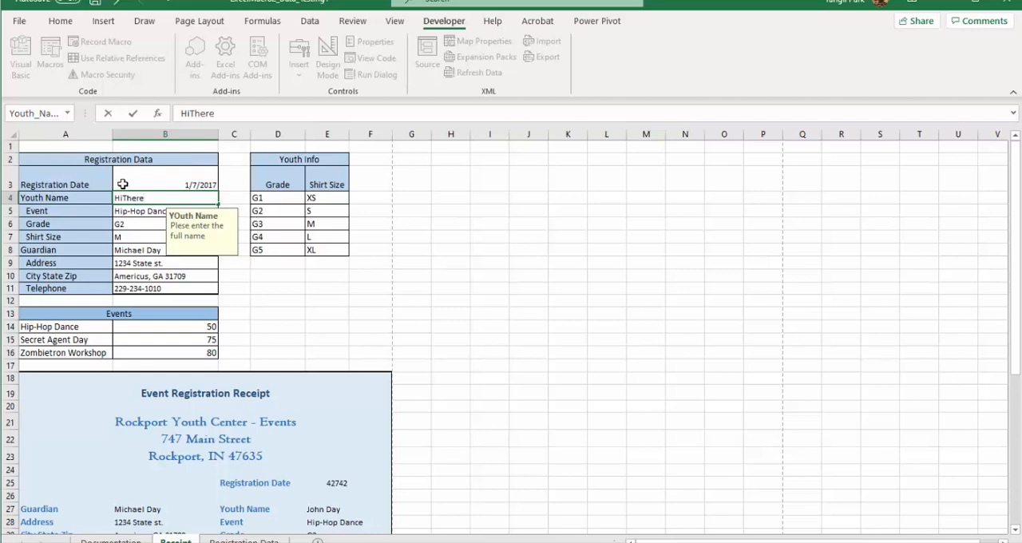
Step: Set the form's event to Zombietron Workshop and its shirt size to XL
{"action": "left_click", "coordinate": [138, 216]}
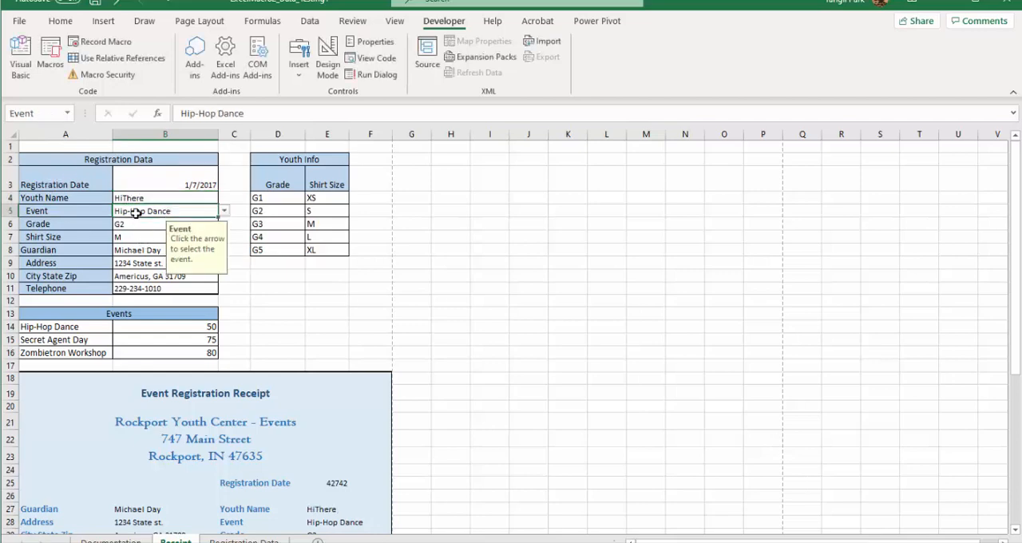
{"action": "left_click", "coordinate": [224, 210]}
{"action": "left_click", "coordinate": [149, 238]}
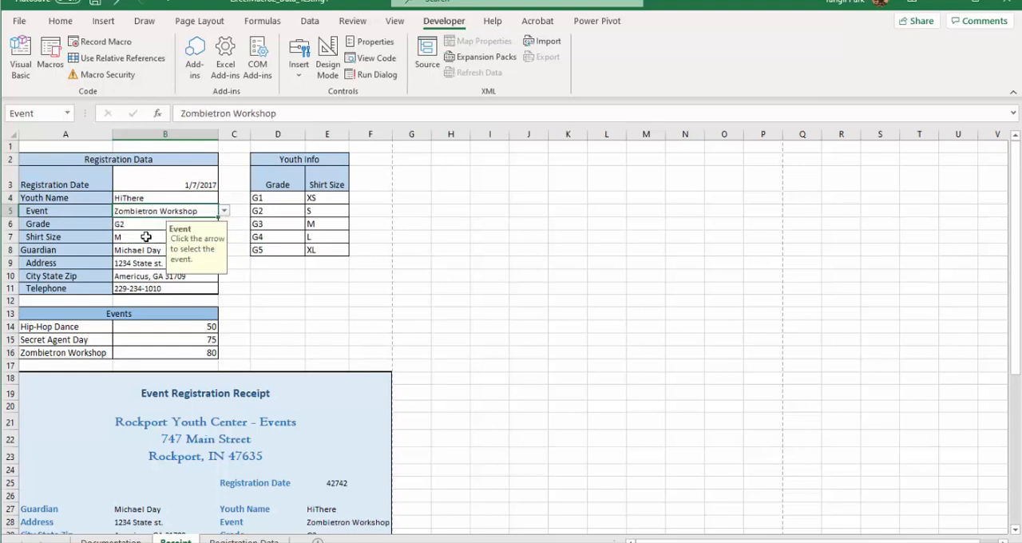
{"action": "left_click", "coordinate": [135, 237]}
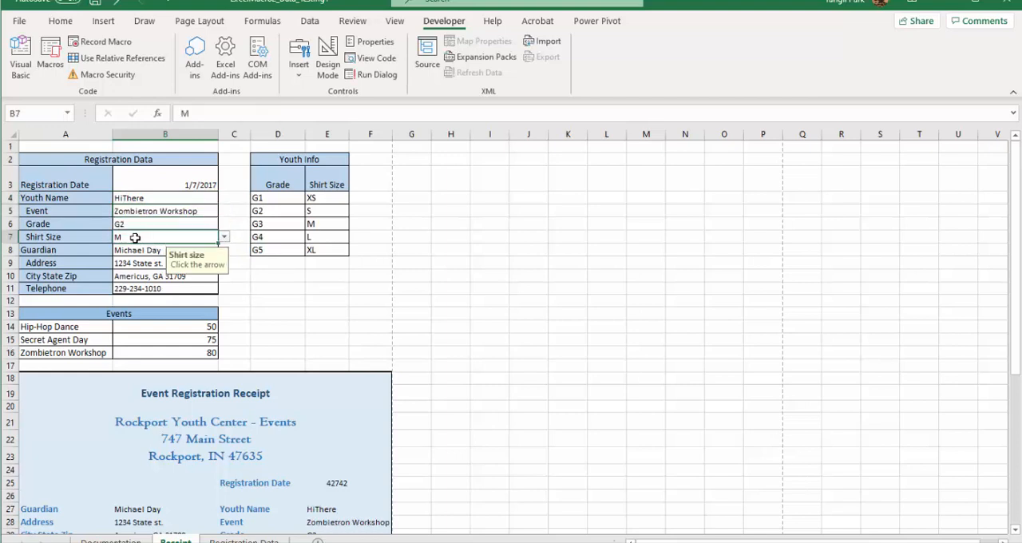
{"action": "left_click", "coordinate": [224, 237]}
{"action": "left_click", "coordinate": [149, 288]}
Step: Check the updated receipt and Transfer Area, run the TransferData macro, and end its execution when it is interrupted
{"action": "scroll", "coordinate": [348, 424], "scroll_direction": "down", "scroll_amount": 7}
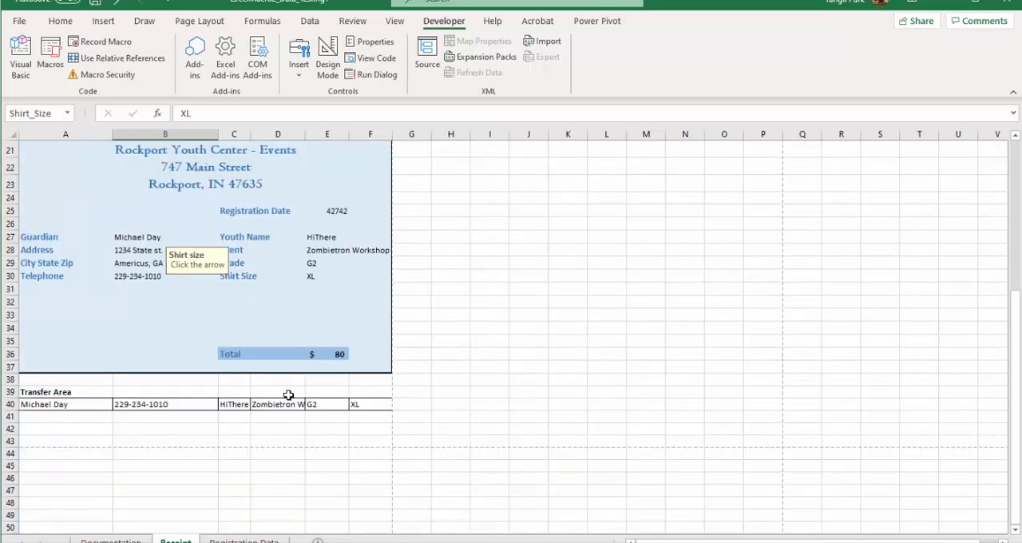
{"action": "scroll", "coordinate": [289, 394], "scroll_direction": "up", "scroll_amount": 3}
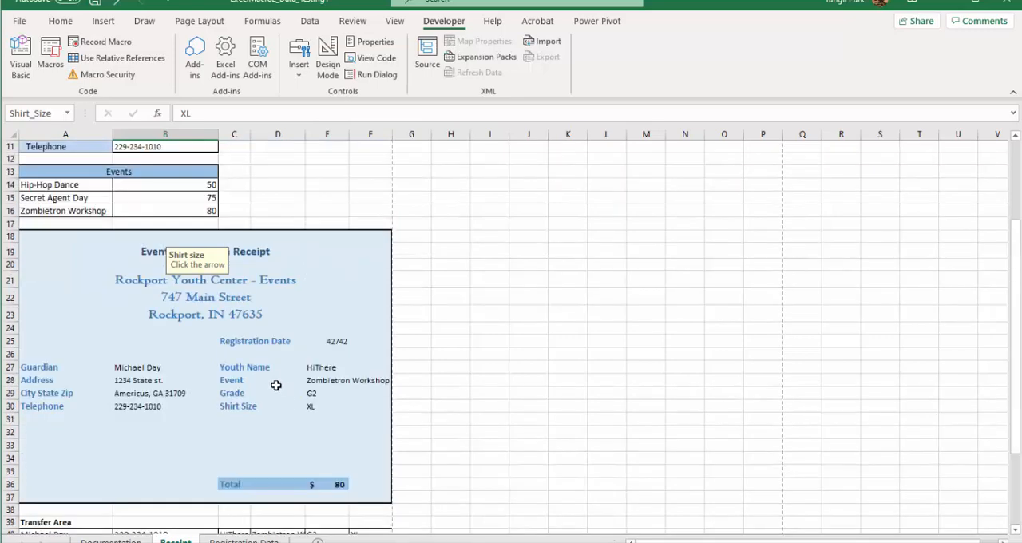
{"action": "scroll", "coordinate": [208, 399], "scroll_direction": "down", "scroll_amount": 3}
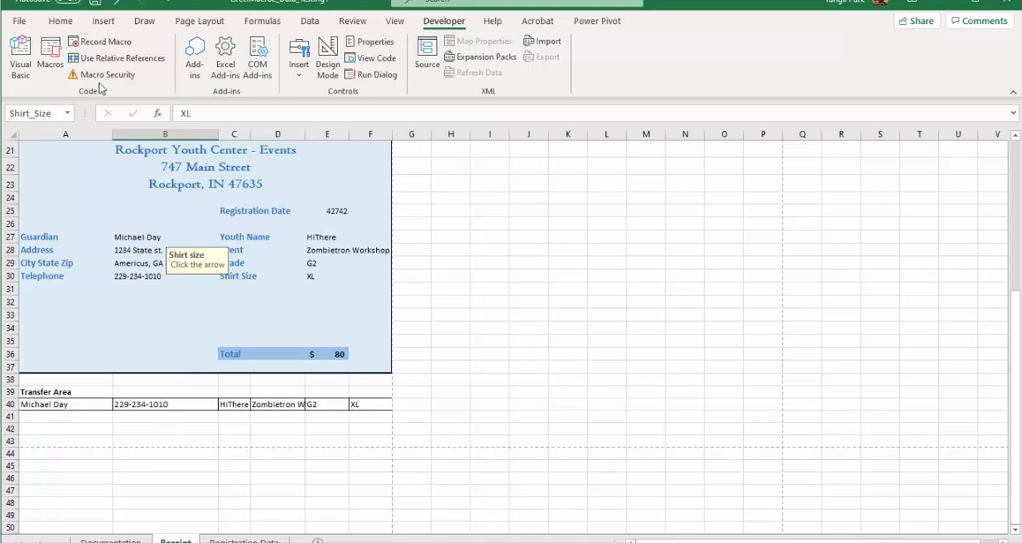
{"action": "left_click", "coordinate": [50, 63]}
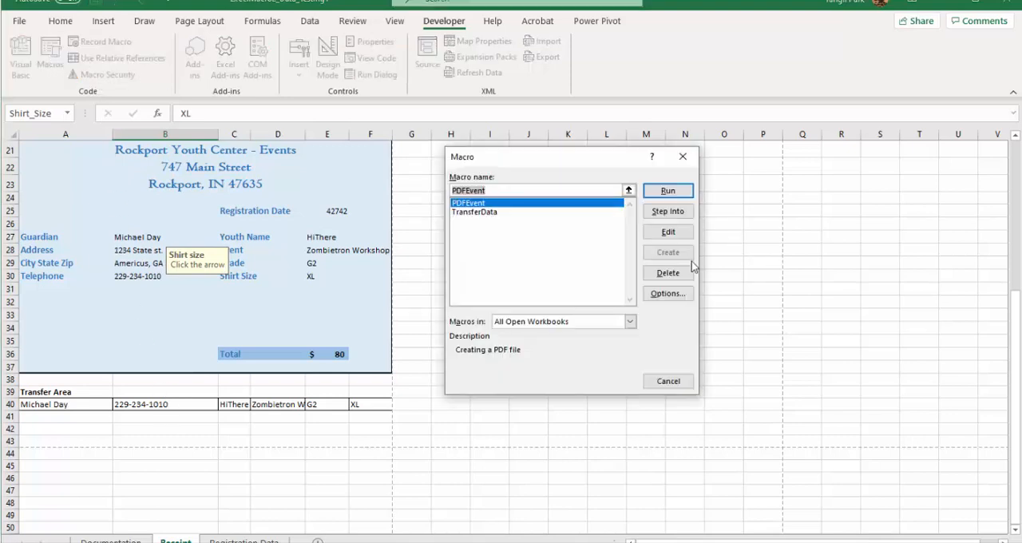
{"action": "left_click", "coordinate": [490, 213]}
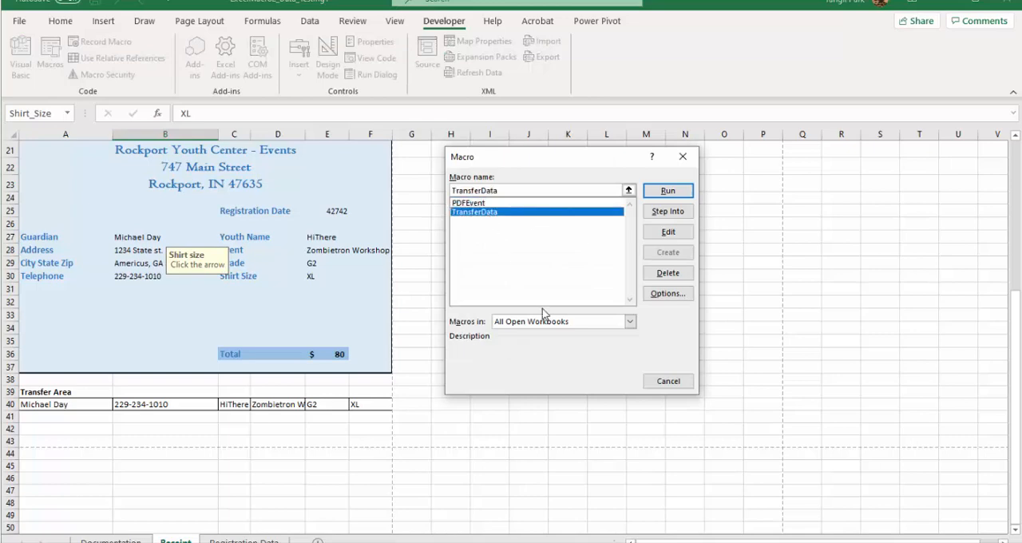
{"action": "left_click", "coordinate": [666, 192]}
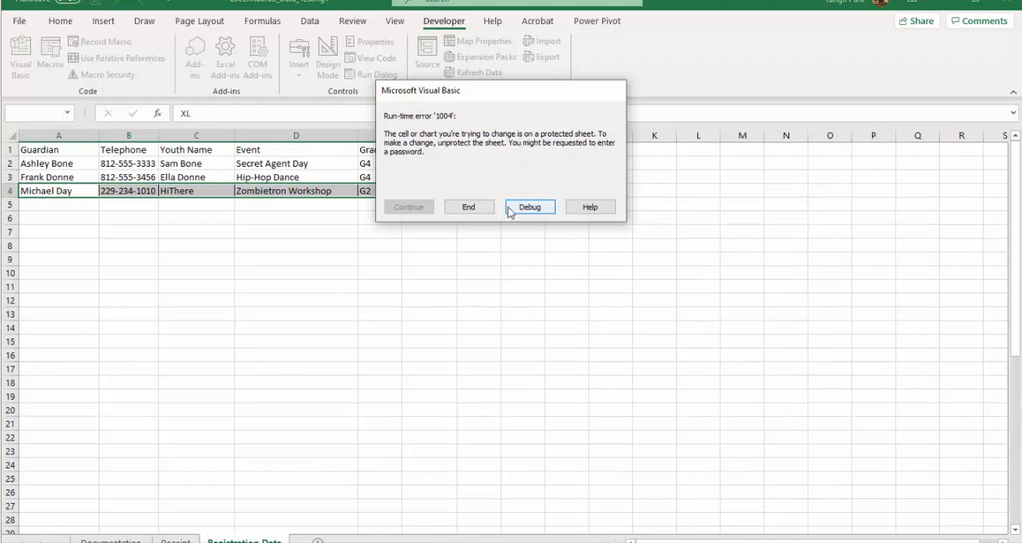
{"action": "left_click", "coordinate": [473, 209]}
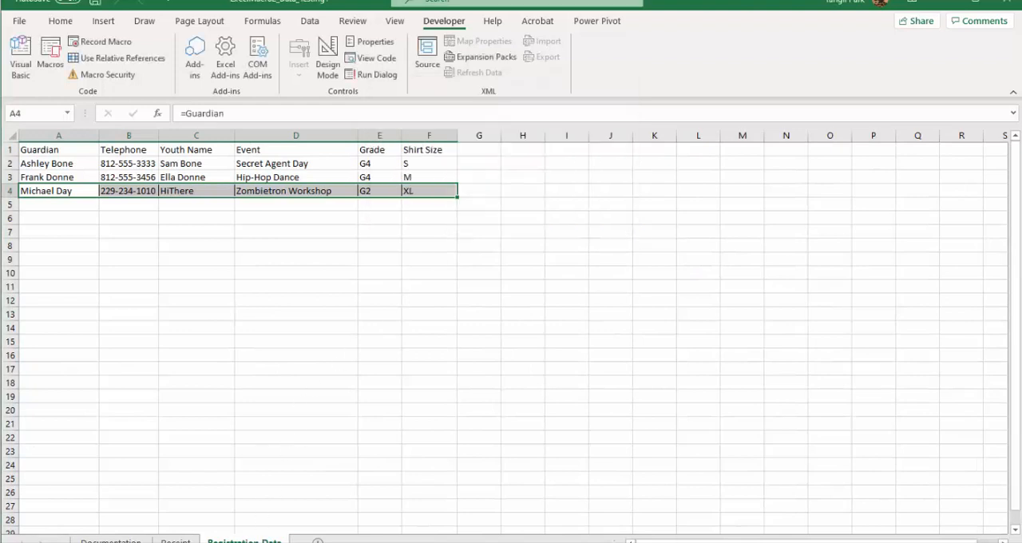
Step: Examine the guardian, telephone, youth name and event cells in row 4 of the Registration Data sheet
{"action": "left_click", "coordinate": [209, 190]}
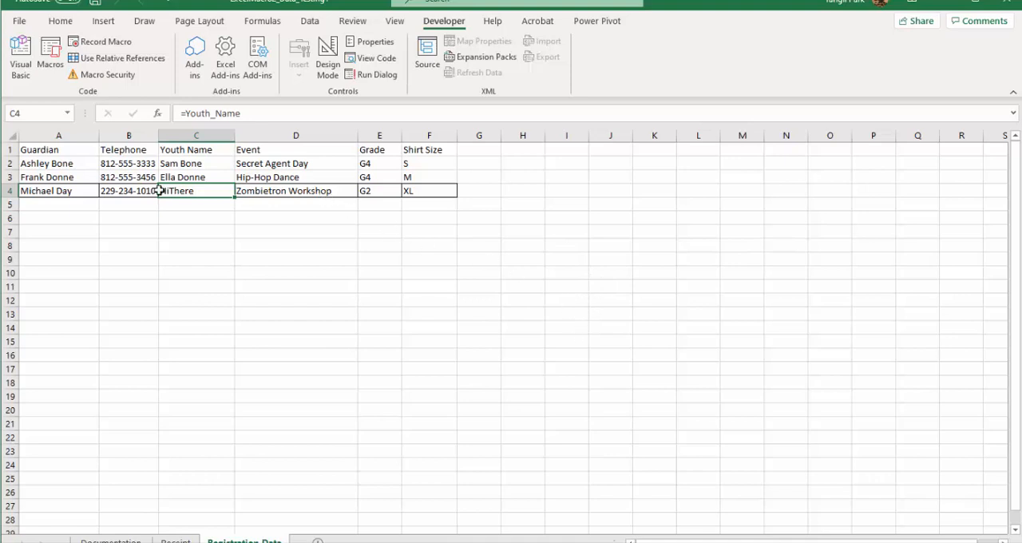
{"action": "left_click", "coordinate": [72, 190]}
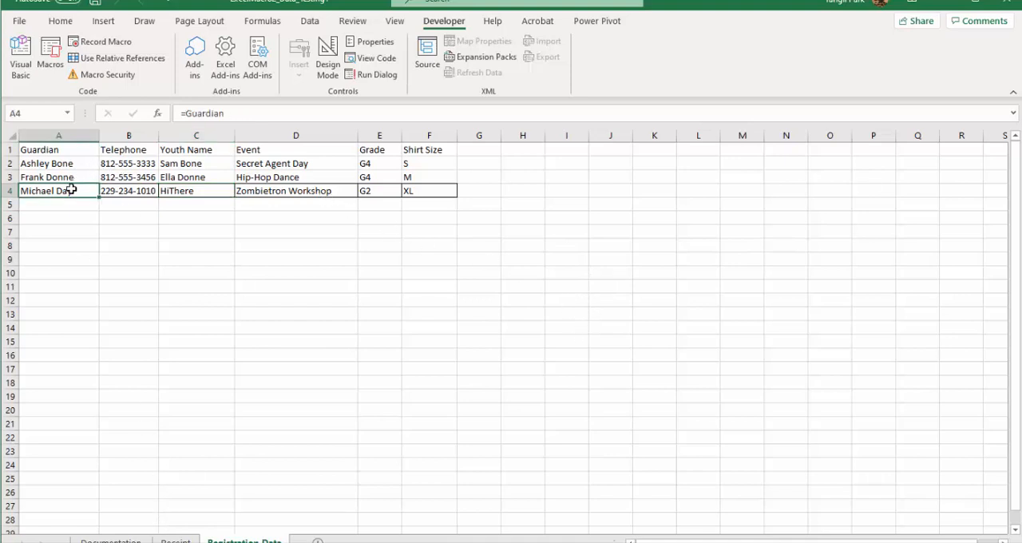
{"action": "left_click", "coordinate": [124, 190]}
{"action": "left_click", "coordinate": [195, 191]}
{"action": "left_click", "coordinate": [289, 195]}
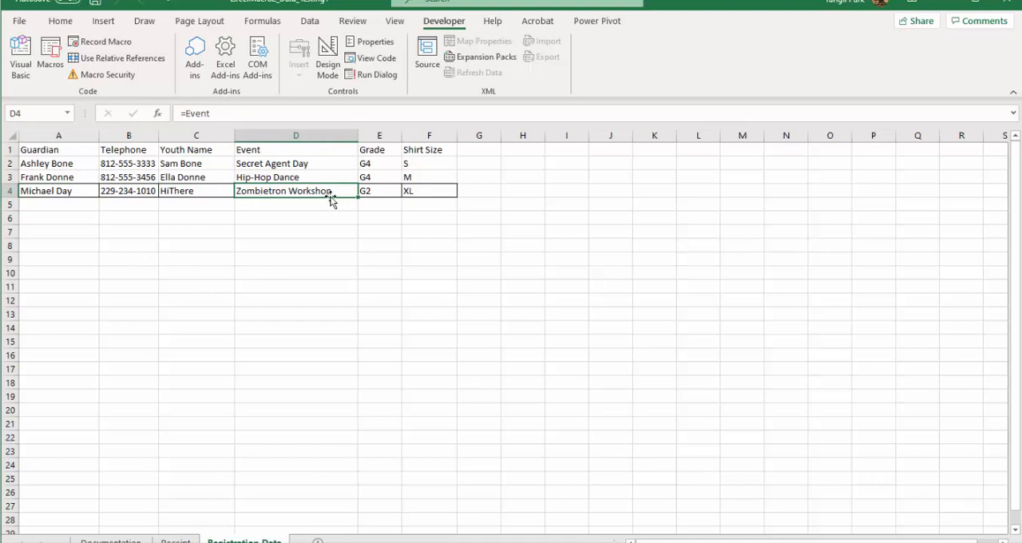
{"action": "left_click", "coordinate": [171, 194]}
Step: Return to the Receipt sheet and clear the copy marquee around the Transfer Area row
{"action": "left_click", "coordinate": [171, 540]}
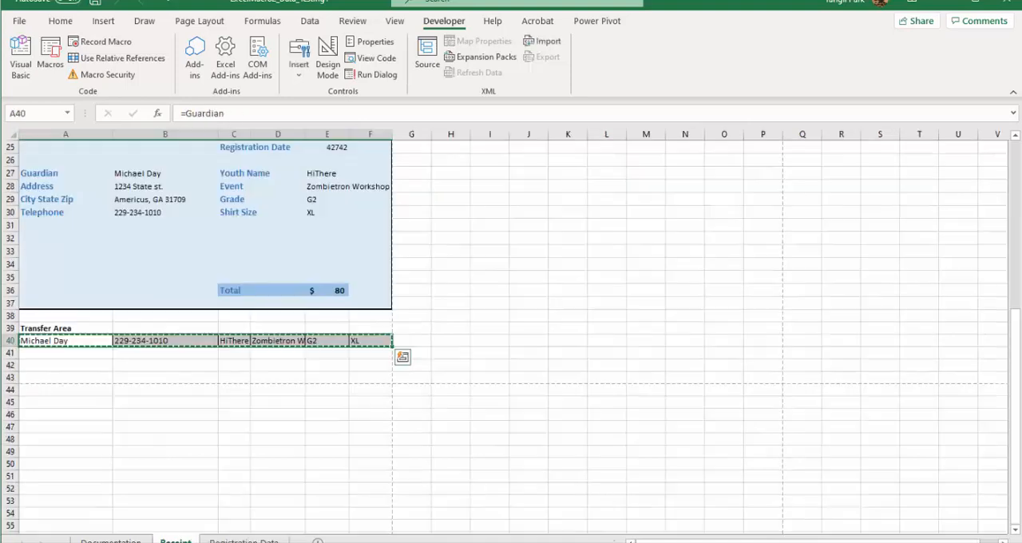
{"action": "key", "text": "Escape"}
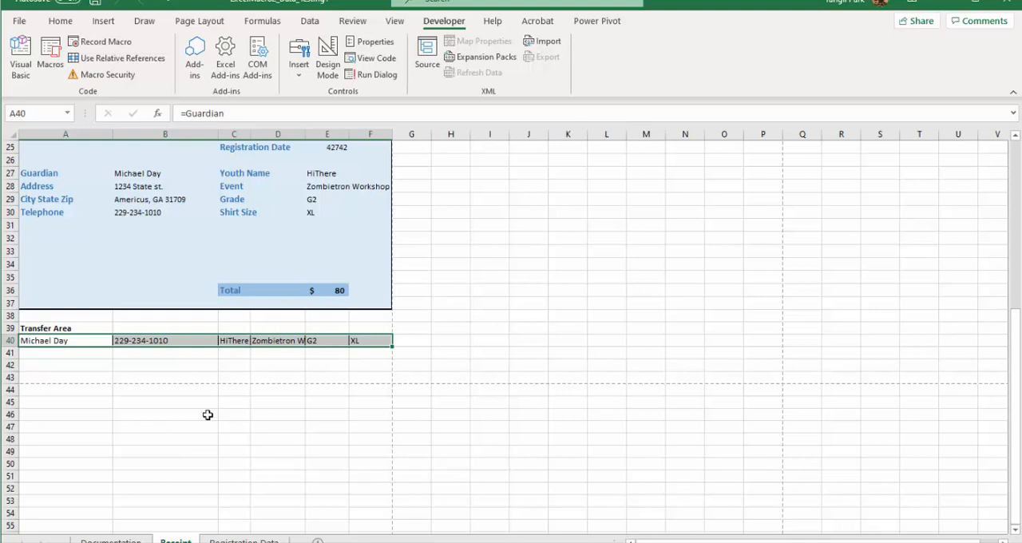
{"action": "scroll", "coordinate": [209, 414], "scroll_direction": "down", "scroll_amount": 3}
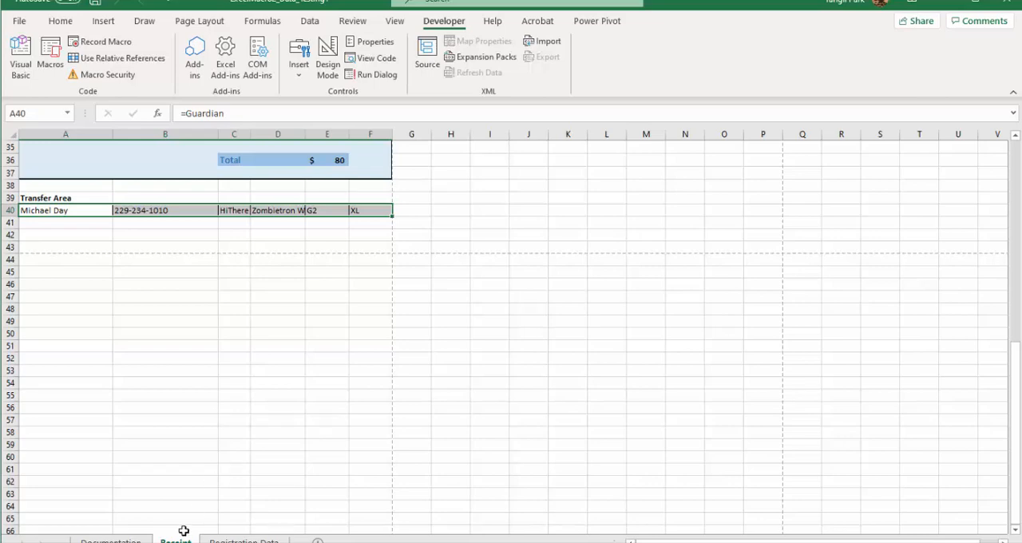
{"action": "scroll", "coordinate": [199, 307], "scroll_direction": "up", "scroll_amount": 11}
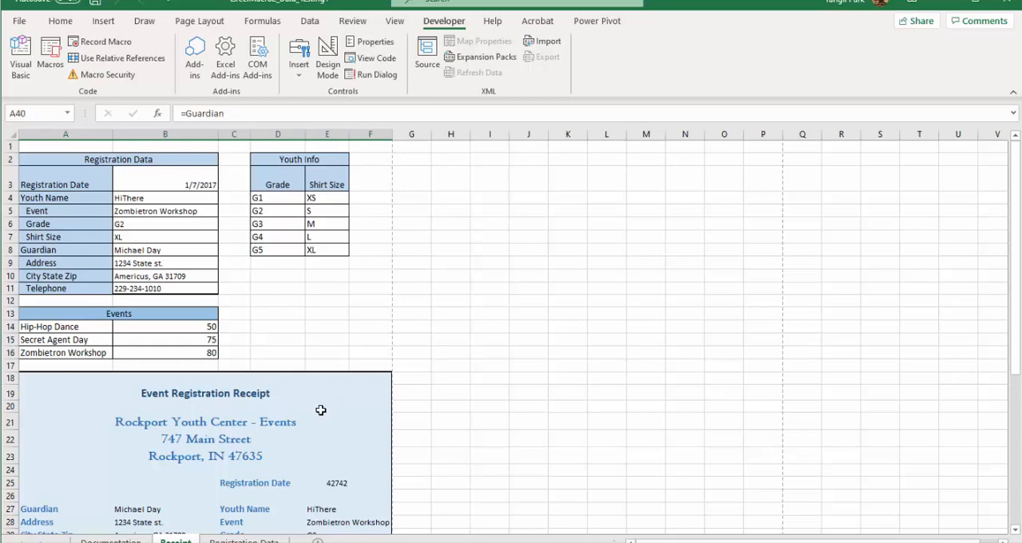
{"action": "left_click", "coordinate": [289, 313]}
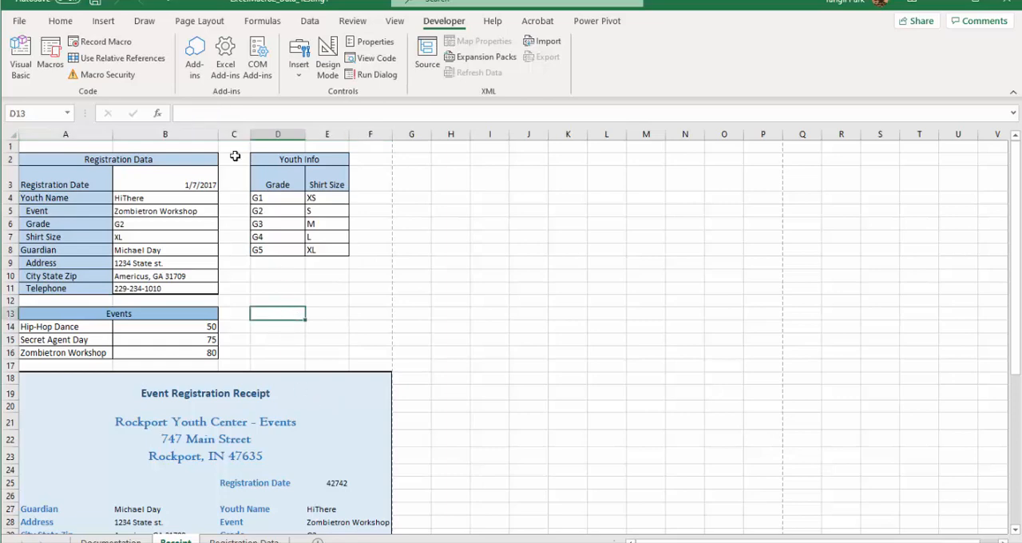
{"action": "left_click", "coordinate": [106, 42]}
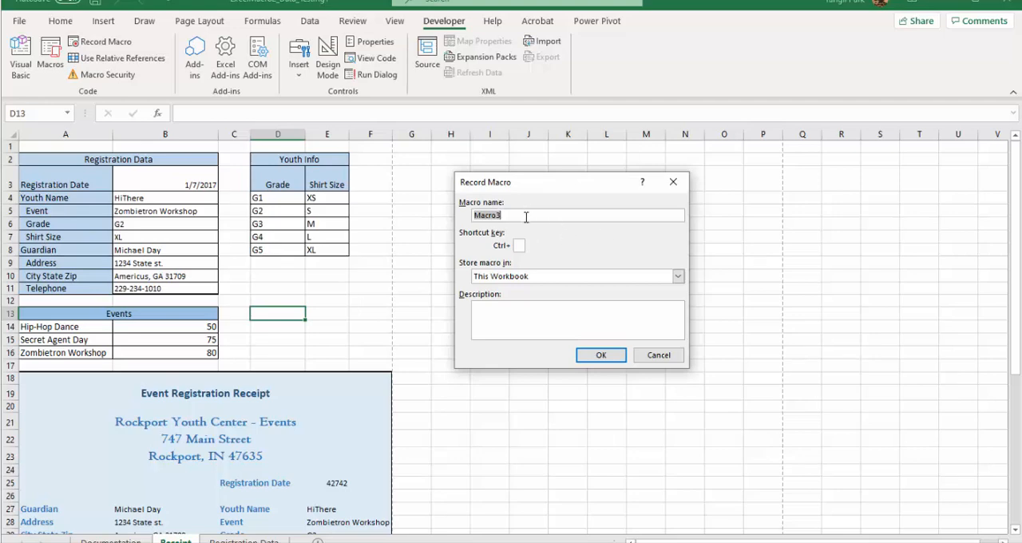
{"action": "left_click", "coordinate": [660, 356]}
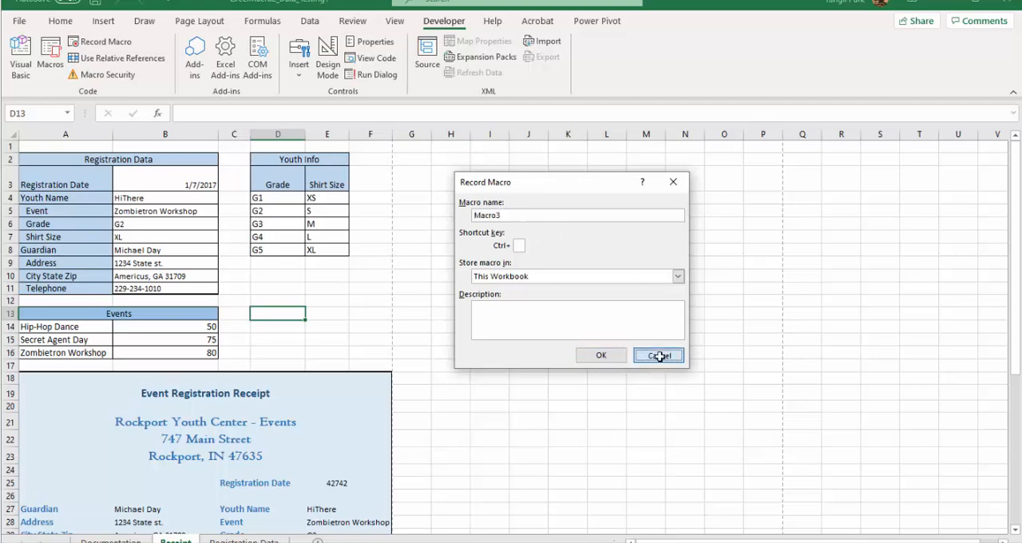
Step: Insert a form-control button below the Youth Info table and assign the PDFEvent macro to it
{"action": "left_click", "coordinate": [274, 286]}
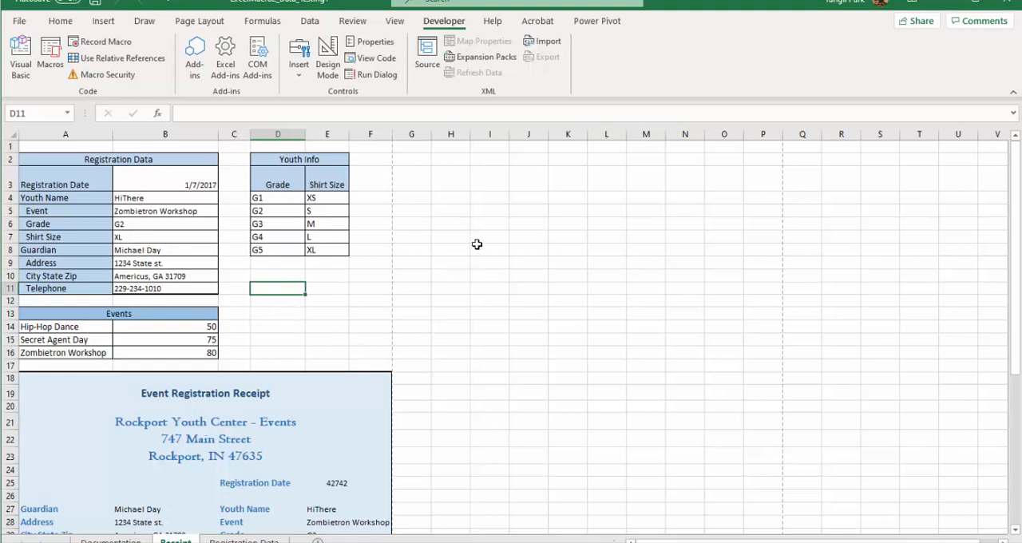
{"action": "left_click", "coordinate": [299, 70]}
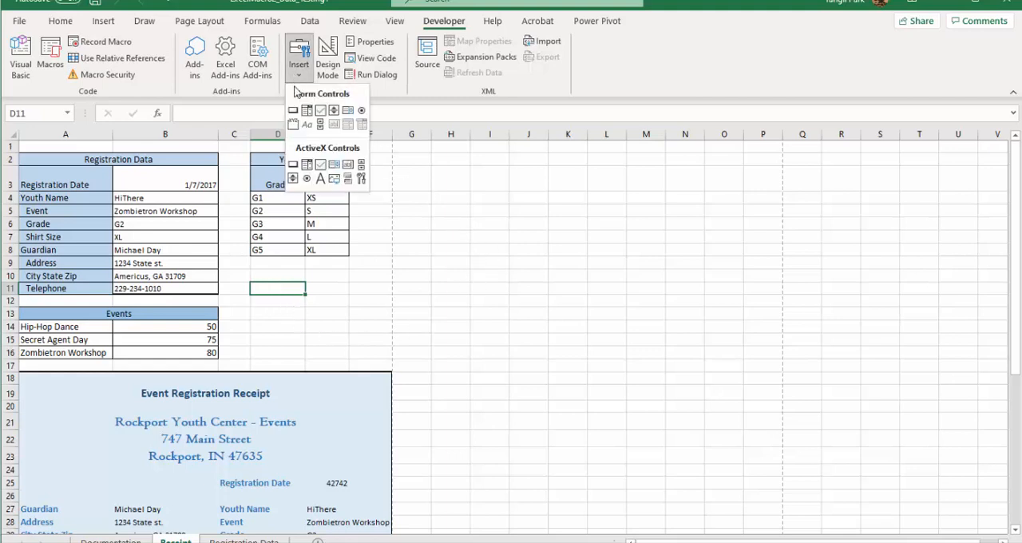
{"action": "left_click", "coordinate": [294, 112]}
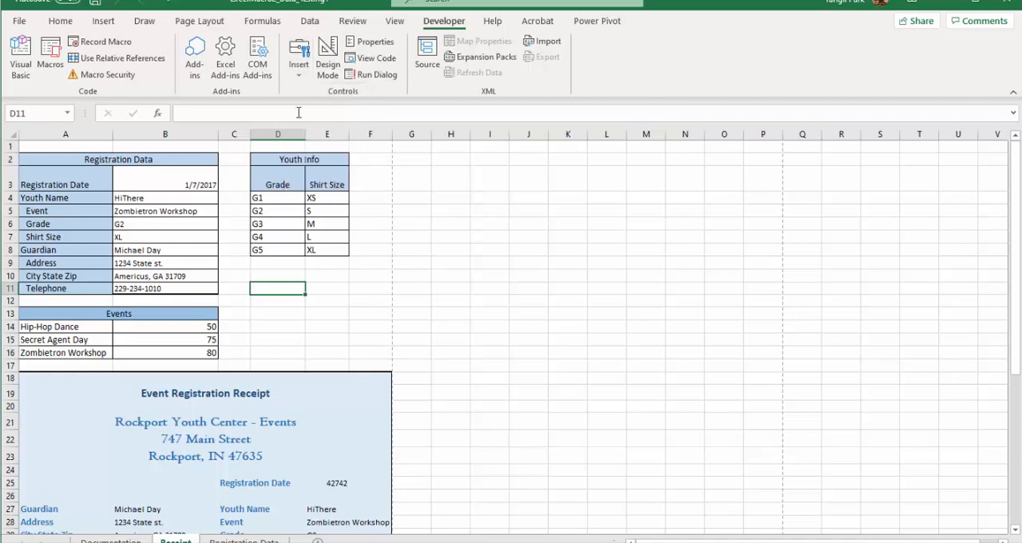
{"action": "left_click_drag", "start_coordinate": [258, 270], "coordinate": [350, 316]}
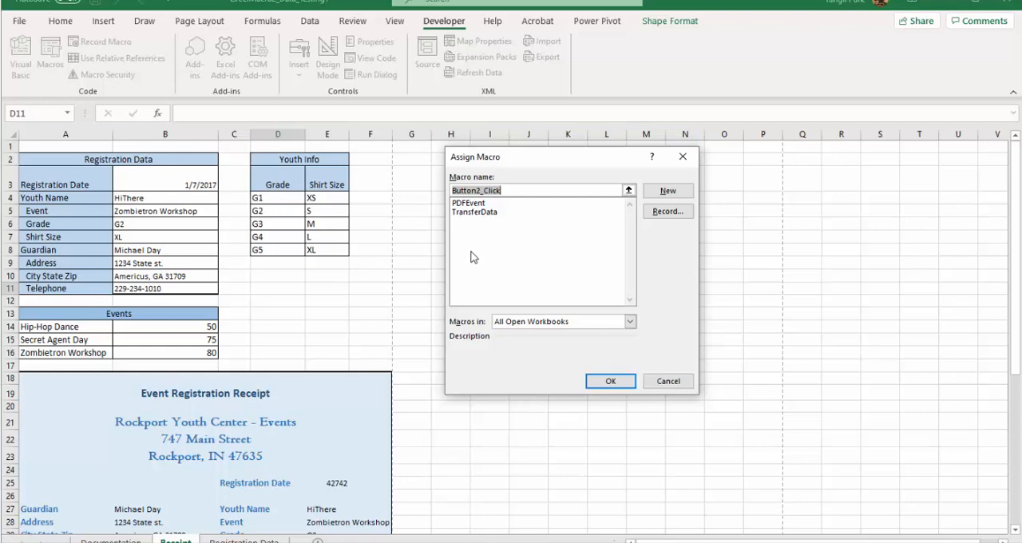
{"action": "left_click", "coordinate": [471, 205]}
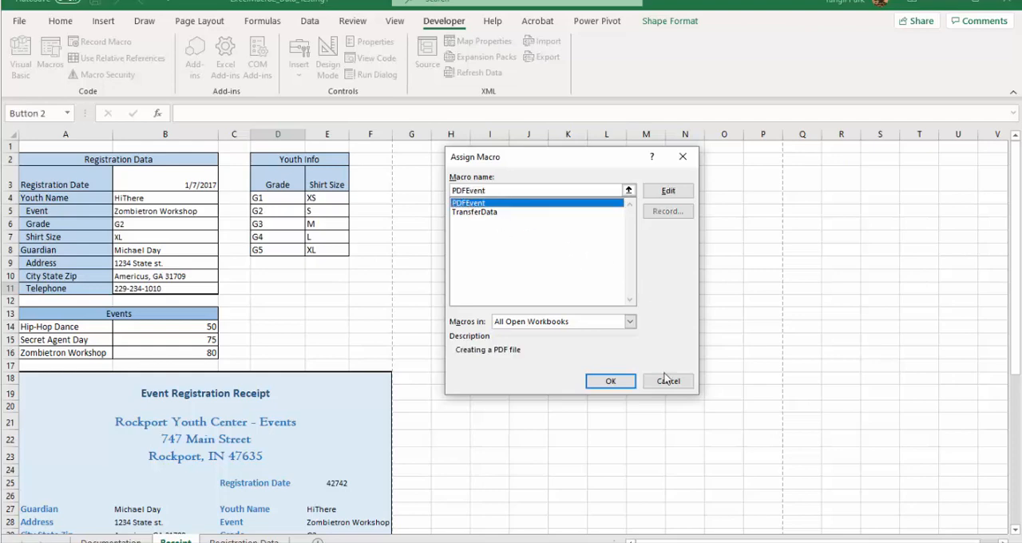
{"action": "left_click", "coordinate": [618, 387]}
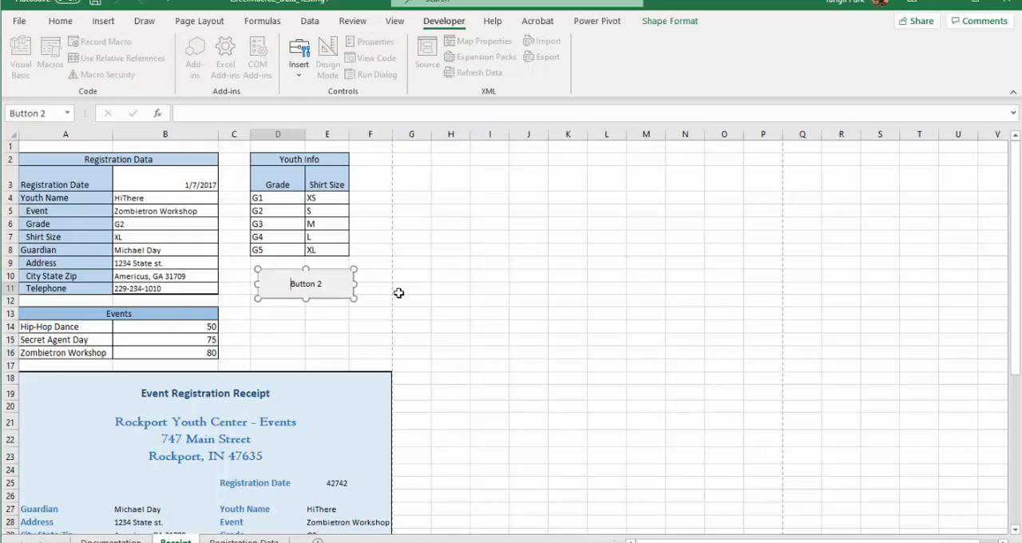
Step: Change the new button's caption to "Print PDF Receipt" and deselect it
{"action": "key", "text": "Delete"}
{"action": "key", "text": "Delete"}
{"action": "key", "text": "Delete"}
{"action": "key", "text": "Delete"}
{"action": "key", "text": "Delete"}
{"action": "type", "text": "Print PDF Receipt"}
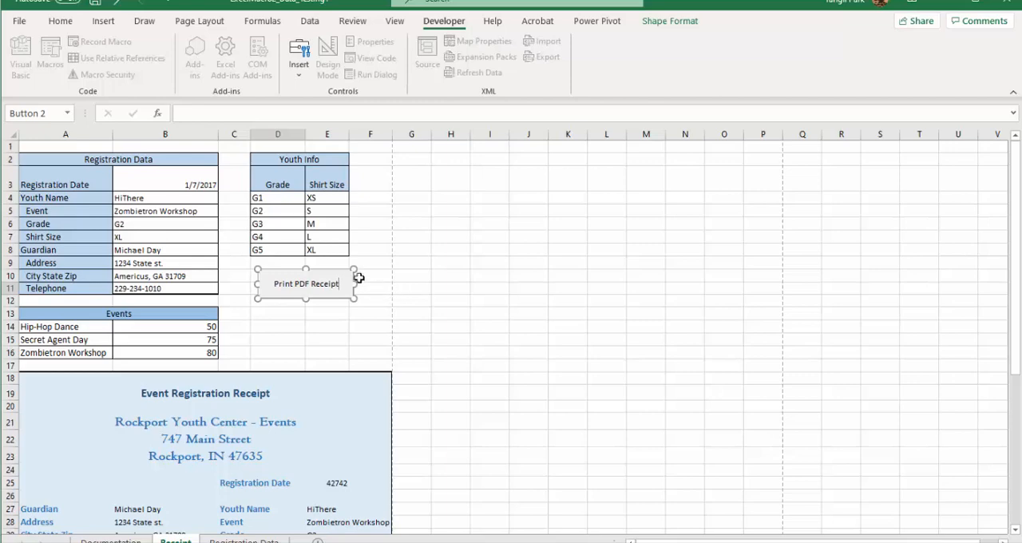
{"action": "left_click", "coordinate": [279, 329]}
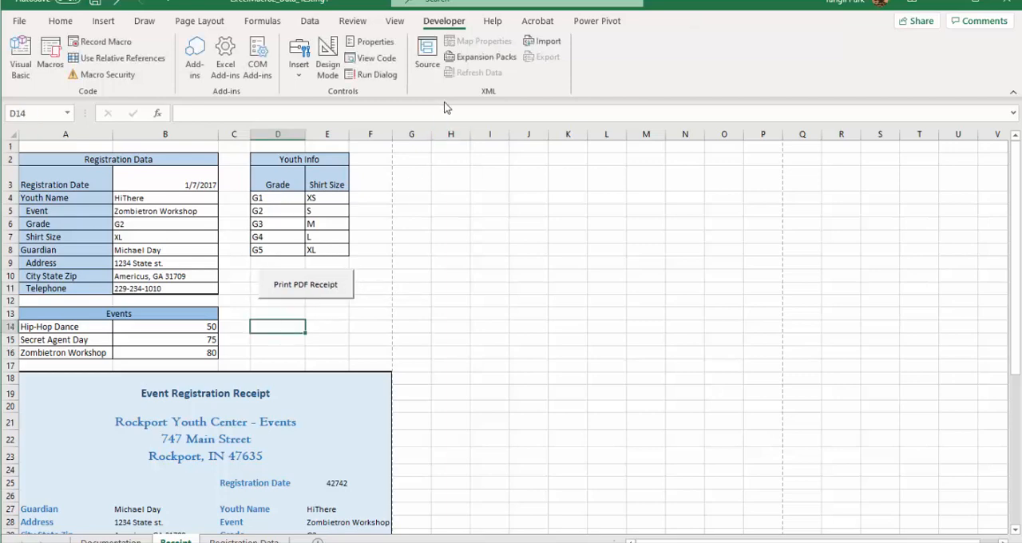
Step: Insert a second form-control button below Print PDF Receipt and assign the TransferData macro to it
{"action": "left_click", "coordinate": [302, 76]}
{"action": "left_click", "coordinate": [292, 112]}
{"action": "left_click_drag", "start_coordinate": [268, 311], "coordinate": [349, 337]}
{"action": "left_click_drag", "start_coordinate": [357, 340], "coordinate": [356, 341]}
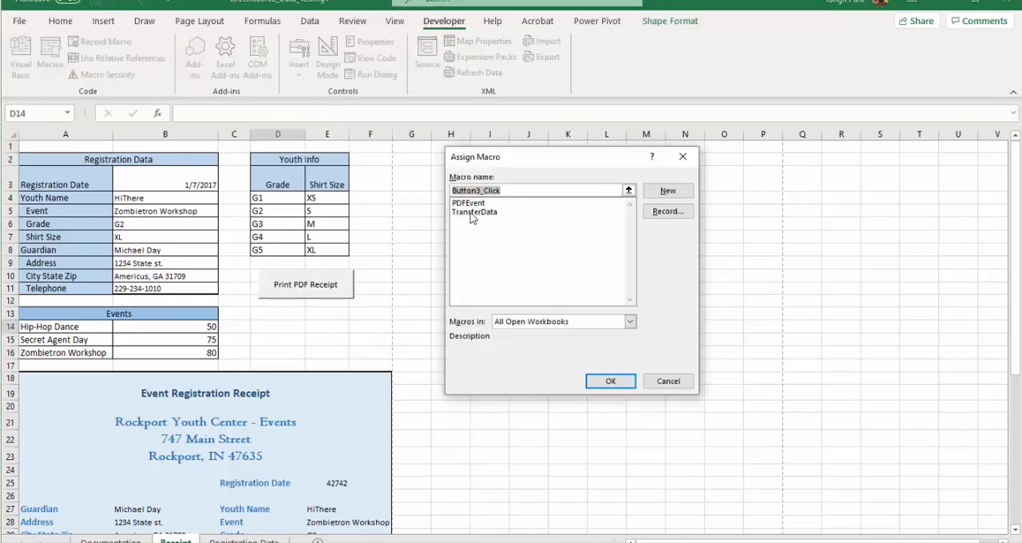
{"action": "left_click", "coordinate": [475, 211]}
{"action": "left_click", "coordinate": [611, 381]}
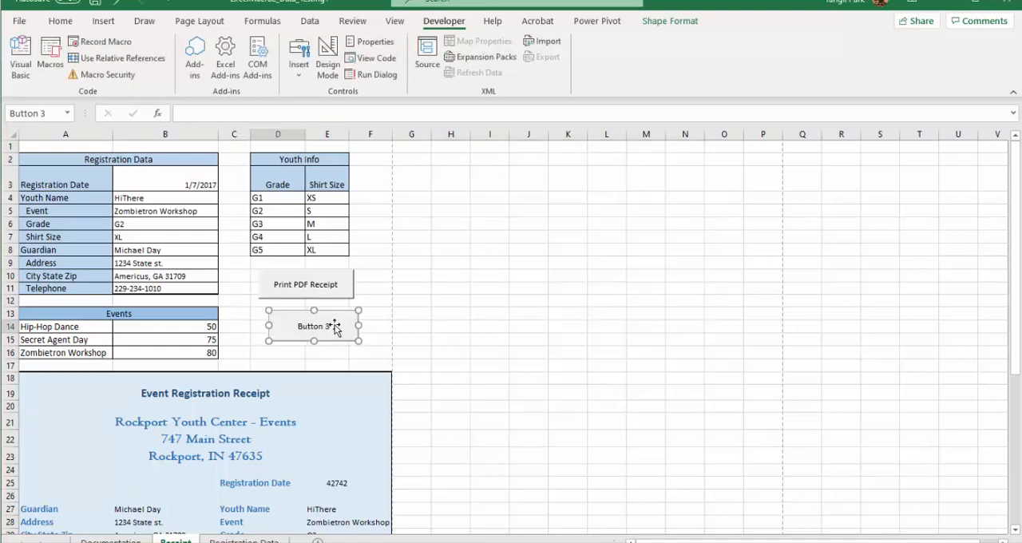
Step: Change the second button's caption to "Trasfer Data" and deselect it
{"action": "left_click", "coordinate": [304, 323]}
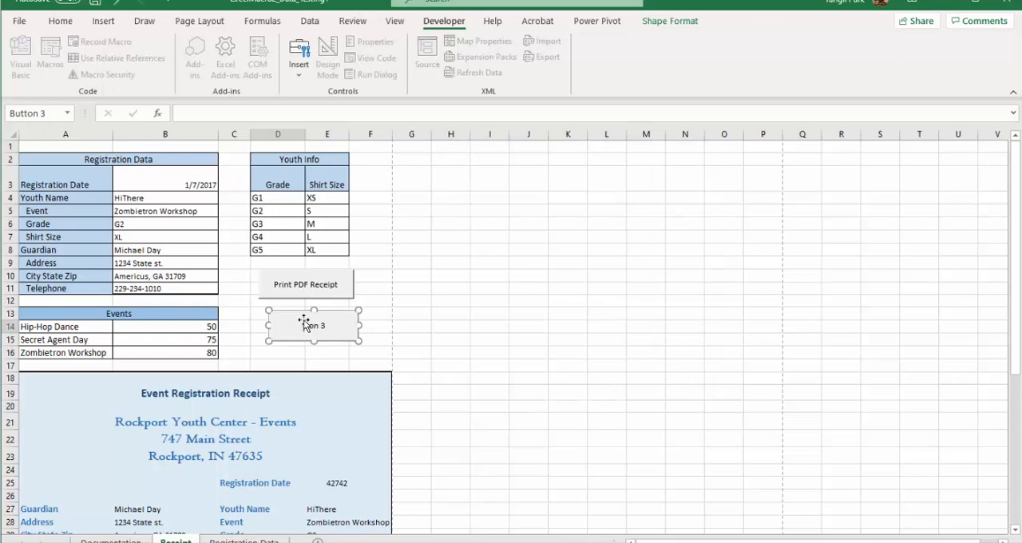
{"action": "key", "text": "ctrl+a"}
{"action": "key", "text": "BackSpace"}
{"action": "type", "text": "Tras"}
{"action": "key", "text": "BackSpace"}
{"action": "type", "text": "nsfer D"}
{"action": "left_click", "coordinate": [386, 274]}
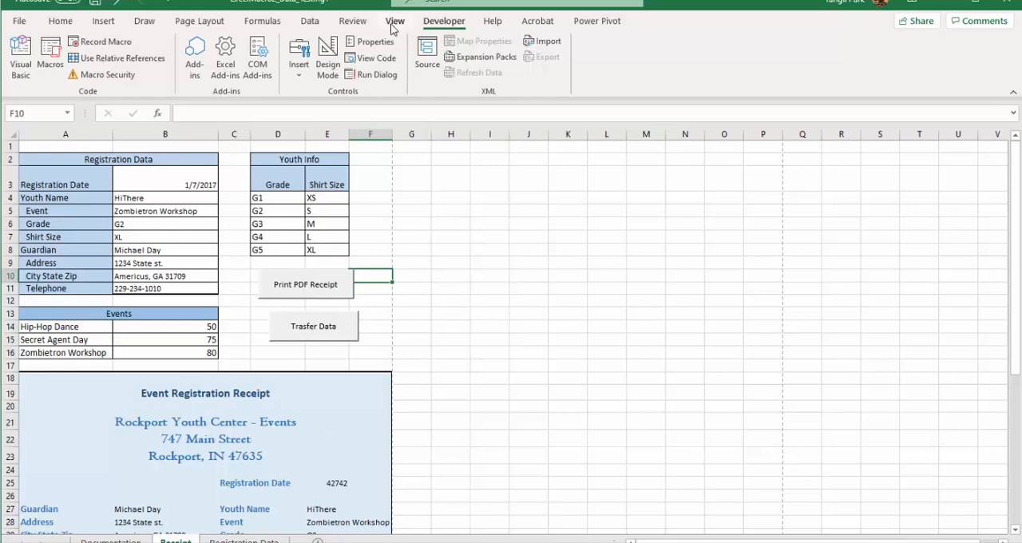
Step: Protect the Receipt sheet without a password, allowing selection of locked and unlocked cells
{"action": "left_click", "coordinate": [354, 21]}
{"action": "left_click", "coordinate": [544, 56]}
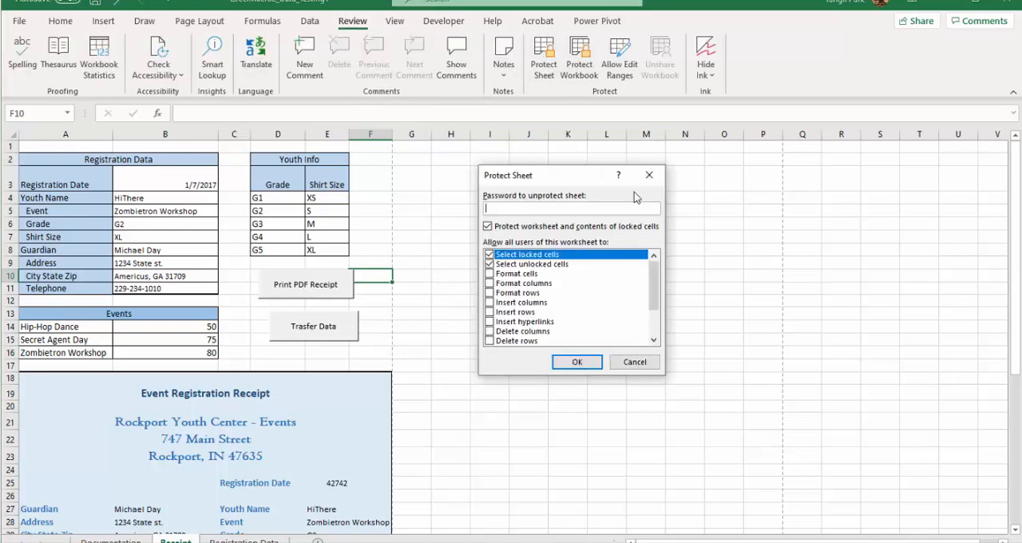
{"action": "left_click", "coordinate": [575, 362]}
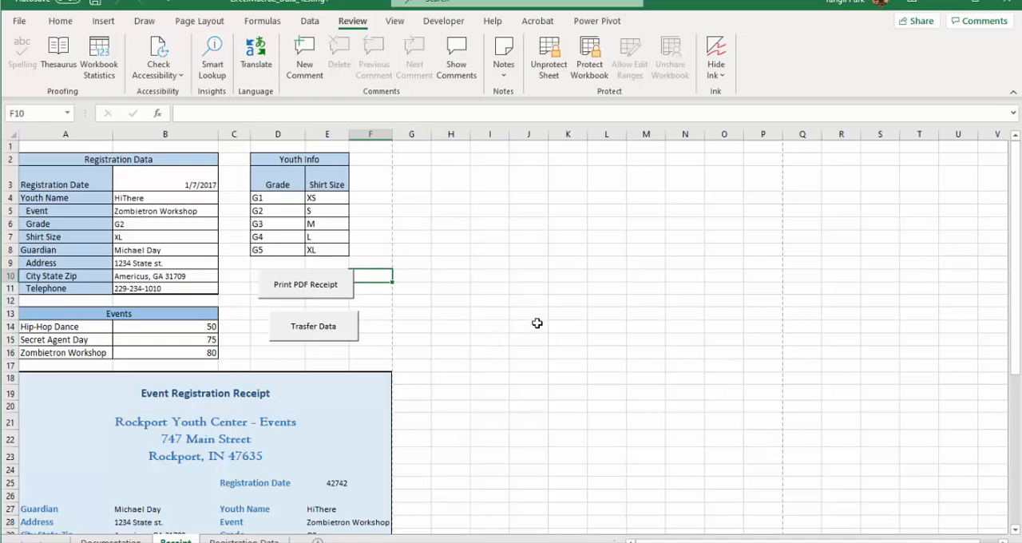
Step: Test the Print PDF Receipt button, close the published PDF and return to the Receipt sheet
{"action": "left_click", "coordinate": [301, 291]}
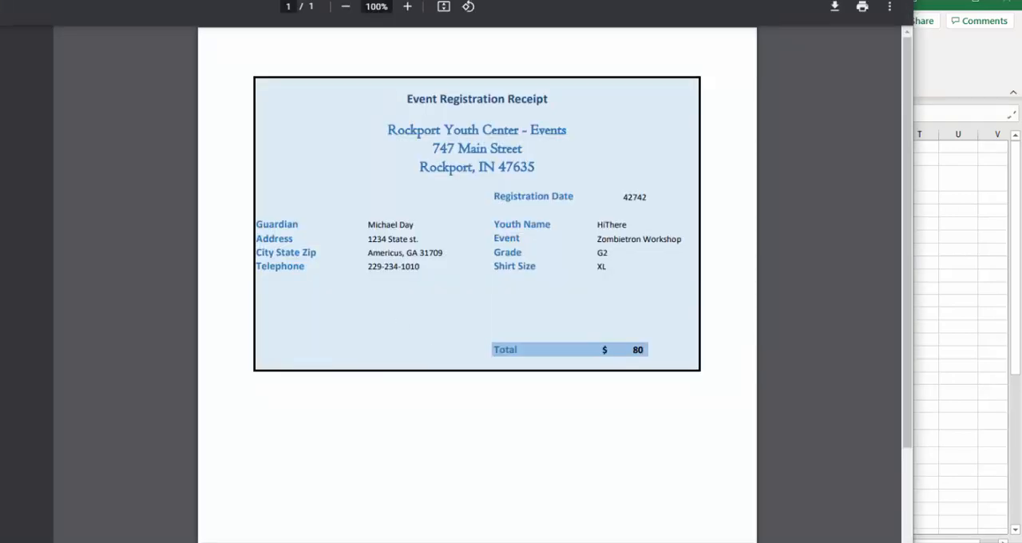
{"action": "key", "text": "ctrl+w"}
{"action": "key", "text": "alt+Tab"}
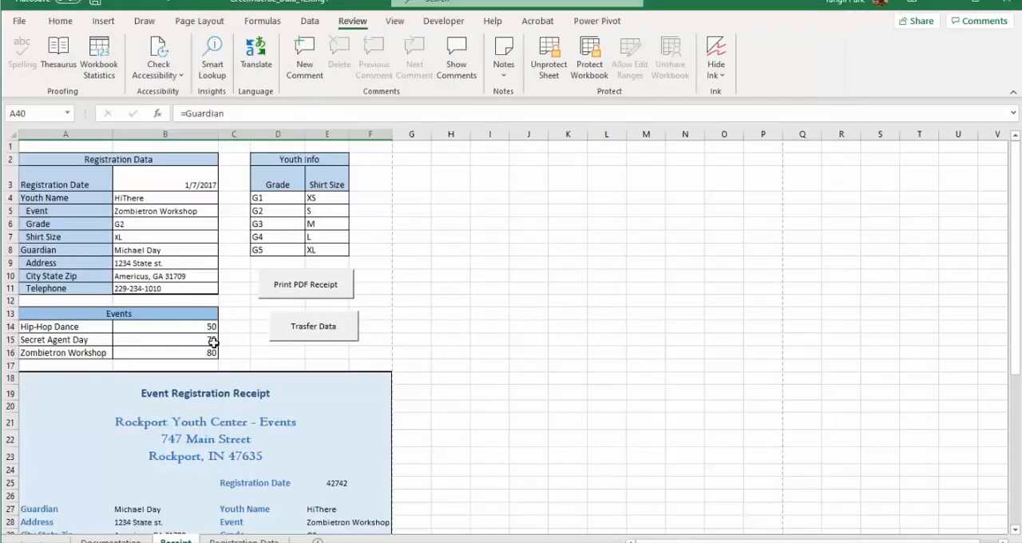